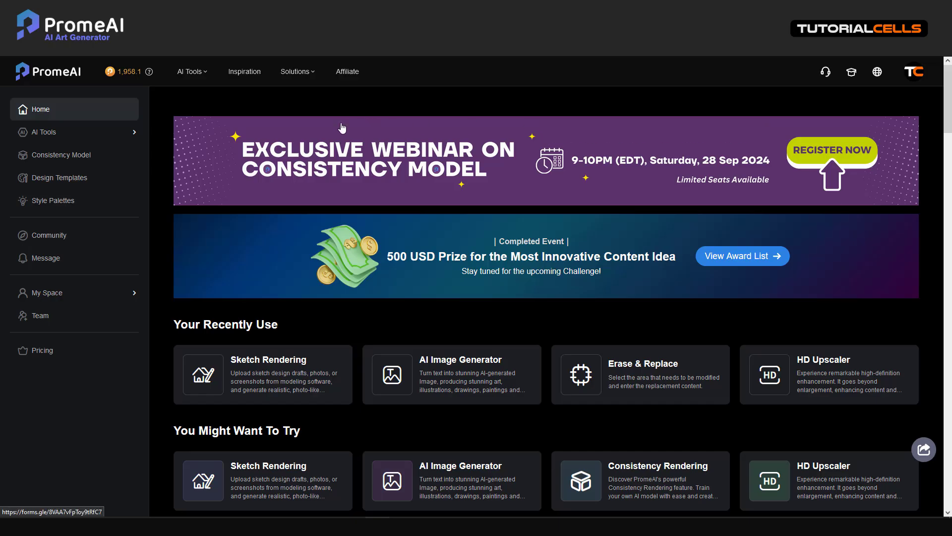
- Open PromeAI's AI Tools collection to get to Region Rendering
{"action": "left_click", "coordinate": [115, 137]}
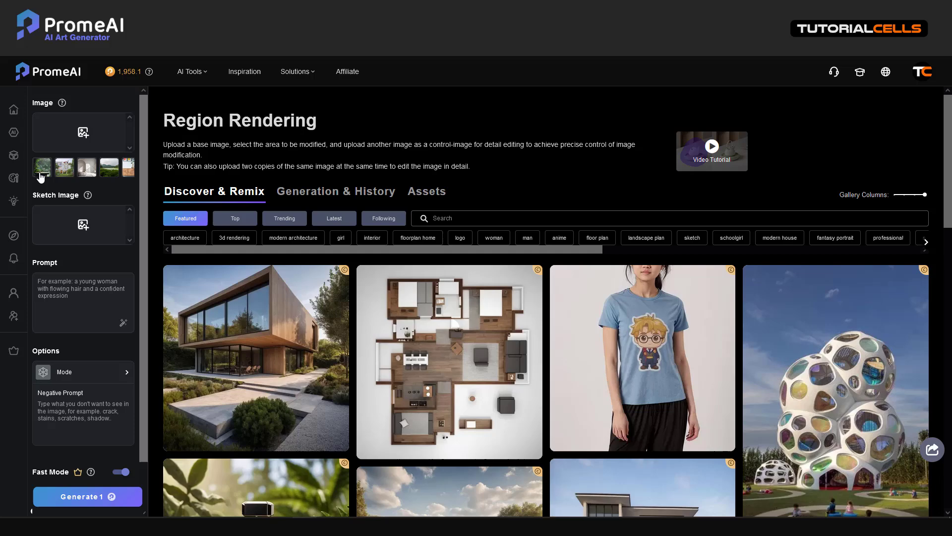
- Load the first sample: jungle pedestal photo, wine-bottle sketch and prompt 'A bottle of wine'
{"action": "left_click", "coordinate": [41, 173]}
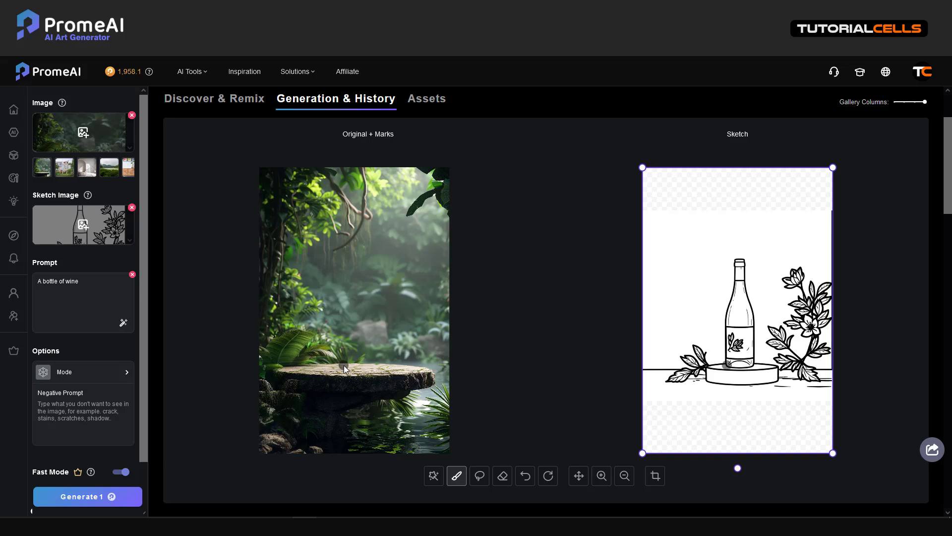
- Brush and lasso a rounded purple mark above the stone platform where the bottle will stand
{"action": "mouse_move", "coordinate": [338, 369]}
{"action": "left_mouse_down"}
{"action": "mouse_move", "coordinate": [368, 376]}
{"action": "mouse_move", "coordinate": [353, 368]}
{"action": "mouse_move", "coordinate": [365, 364]}
{"action": "mouse_move", "coordinate": [341, 366]}
{"action": "left_mouse_up"}
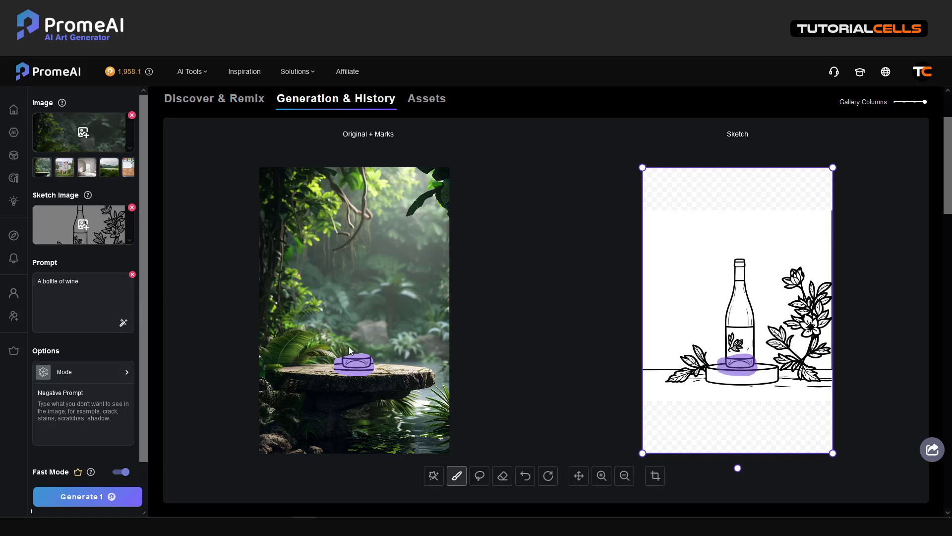
{"action": "left_click", "coordinate": [480, 476]}
{"action": "mouse_move", "coordinate": [357, 380]}
{"action": "left_mouse_down"}
{"action": "mouse_move", "coordinate": [329, 370]}
{"action": "mouse_move", "coordinate": [309, 338]}
{"action": "mouse_move", "coordinate": [320, 298]}
{"action": "mouse_move", "coordinate": [345, 283]}
{"action": "mouse_move", "coordinate": [384, 300]}
{"action": "mouse_move", "coordinate": [391, 334]}
{"action": "mouse_move", "coordinate": [383, 361]}
{"action": "mouse_move", "coordinate": [358, 377]}
{"action": "left_mouse_up"}
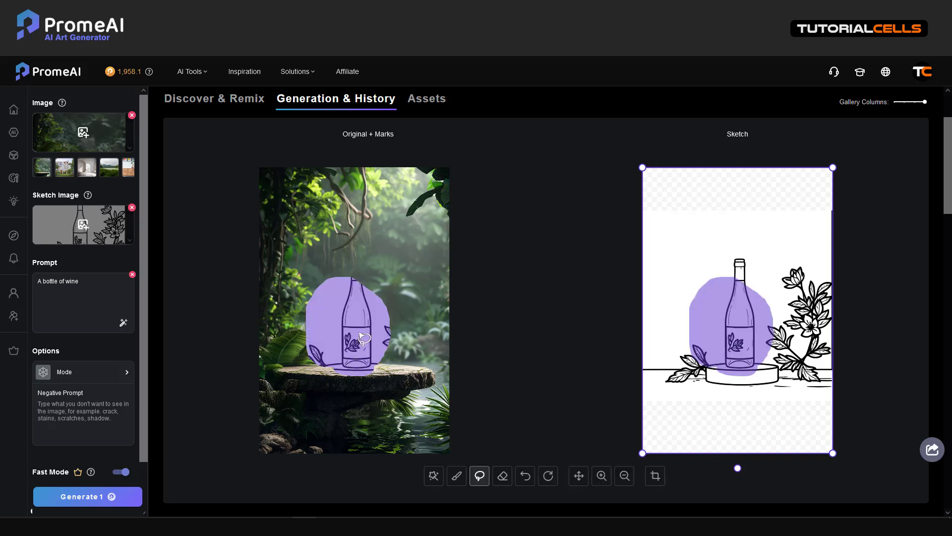
{"action": "left_click", "coordinate": [456, 476]}
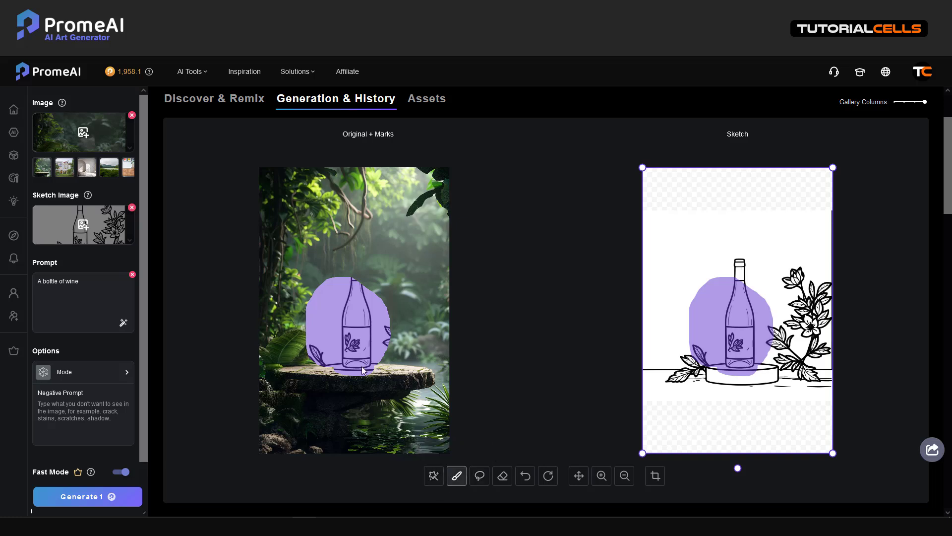
{"action": "mouse_move", "coordinate": [339, 371]}
{"action": "left_mouse_down"}
{"action": "mouse_move", "coordinate": [315, 358]}
{"action": "mouse_move", "coordinate": [339, 372]}
{"action": "mouse_move", "coordinate": [369, 371]}
{"action": "mouse_move", "coordinate": [387, 334]}
{"action": "left_mouse_up"}
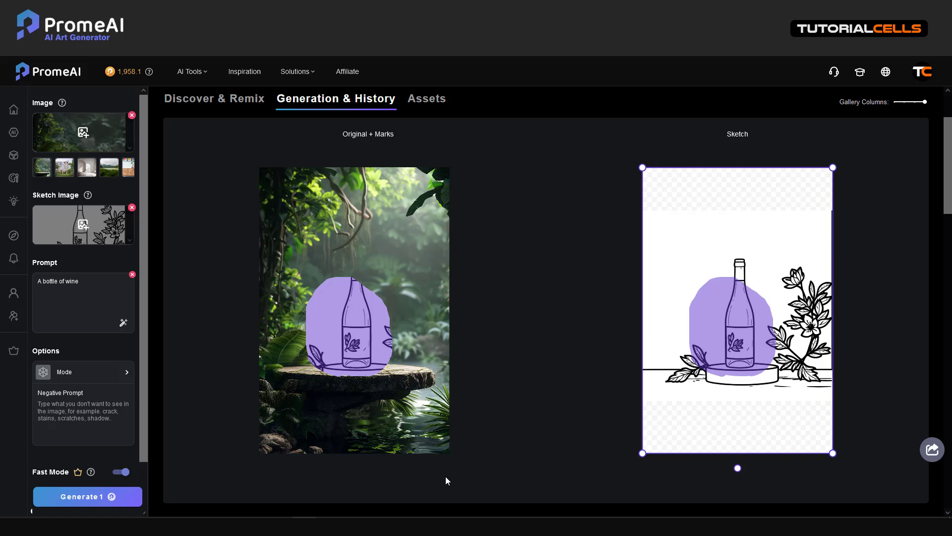
{"action": "mouse_move", "coordinate": [452, 475]}
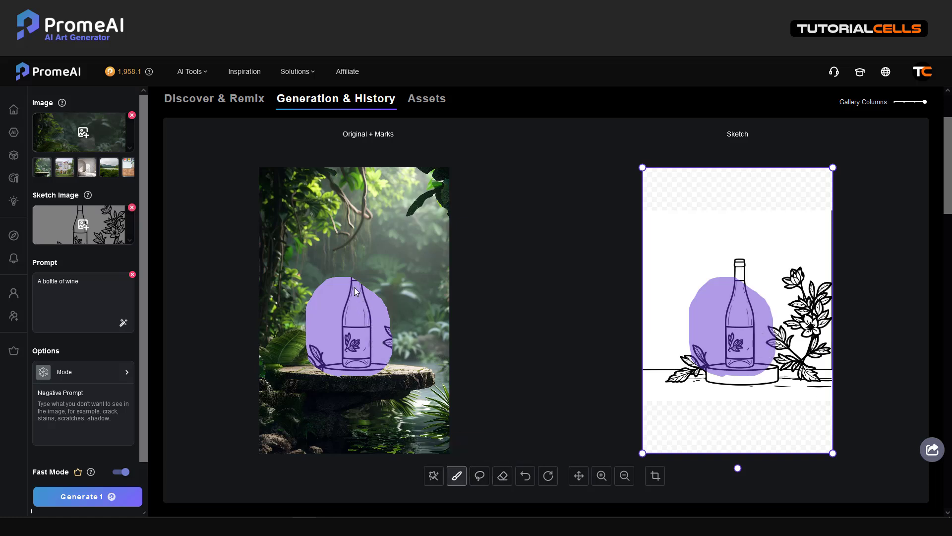
{"action": "mouse_move", "coordinate": [353, 284]}
{"action": "left_mouse_down"}
{"action": "mouse_move", "coordinate": [383, 303]}
{"action": "mouse_move", "coordinate": [391, 358]}
{"action": "left_mouse_up"}
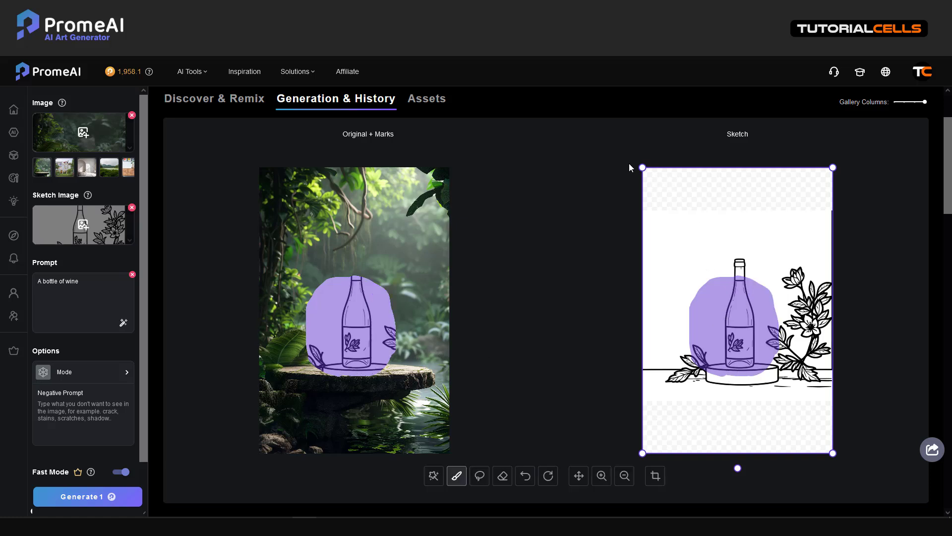
- Shrink the bottle sketch and move it down onto the platform inside the mark
{"action": "left_click_drag", "start_coordinate": [641, 168], "coordinate": [742, 316]}
{"action": "mouse_move", "coordinate": [810, 386]}
{"action": "left_mouse_down"}
{"action": "mouse_move", "coordinate": [745, 333]}
{"action": "mouse_move", "coordinate": [753, 329]}
{"action": "left_mouse_up"}
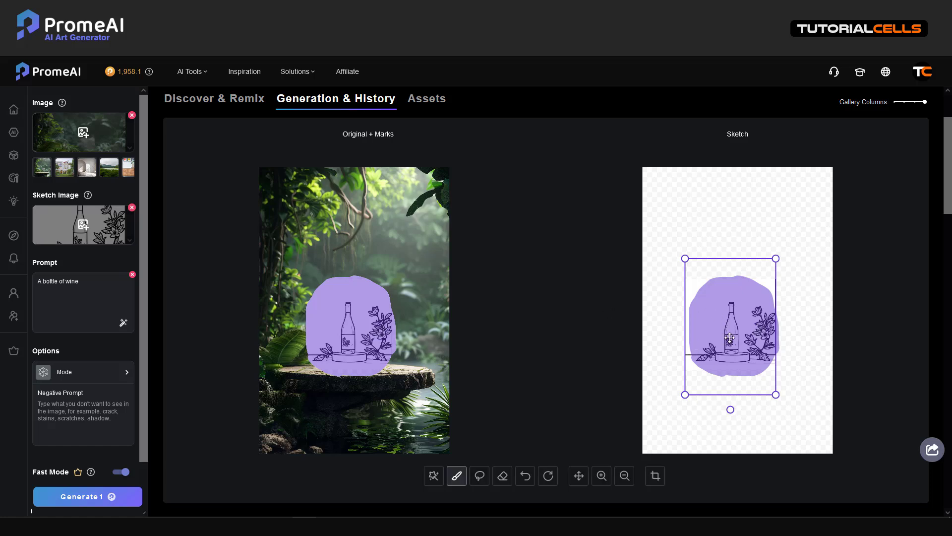
{"action": "left_click_drag", "start_coordinate": [729, 338], "coordinate": [733, 346]}
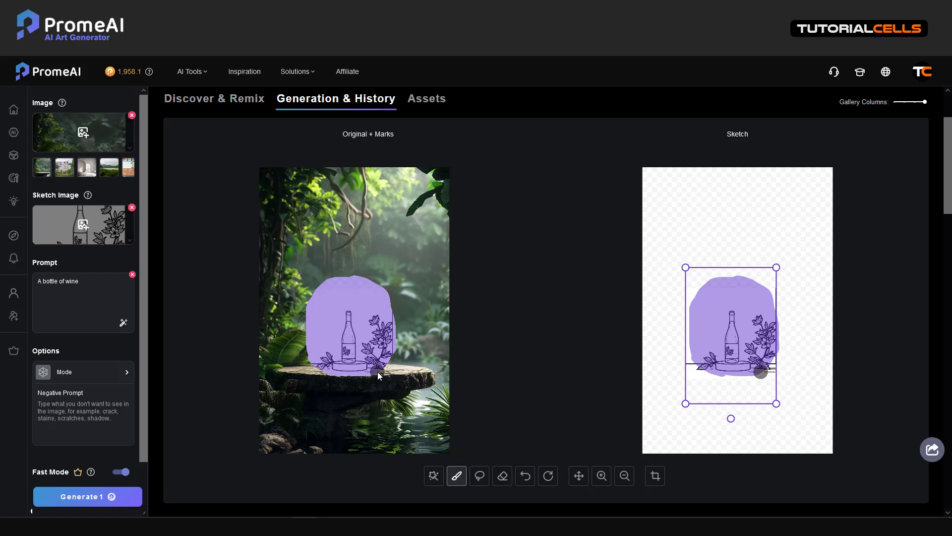
- Widen the purple mark along the platform's edges, shifting the sketch slightly left and up
{"action": "mouse_move", "coordinate": [377, 371]}
{"action": "left_mouse_down"}
{"action": "mouse_move", "coordinate": [402, 346]}
{"action": "mouse_move", "coordinate": [393, 286]}
{"action": "left_mouse_up"}
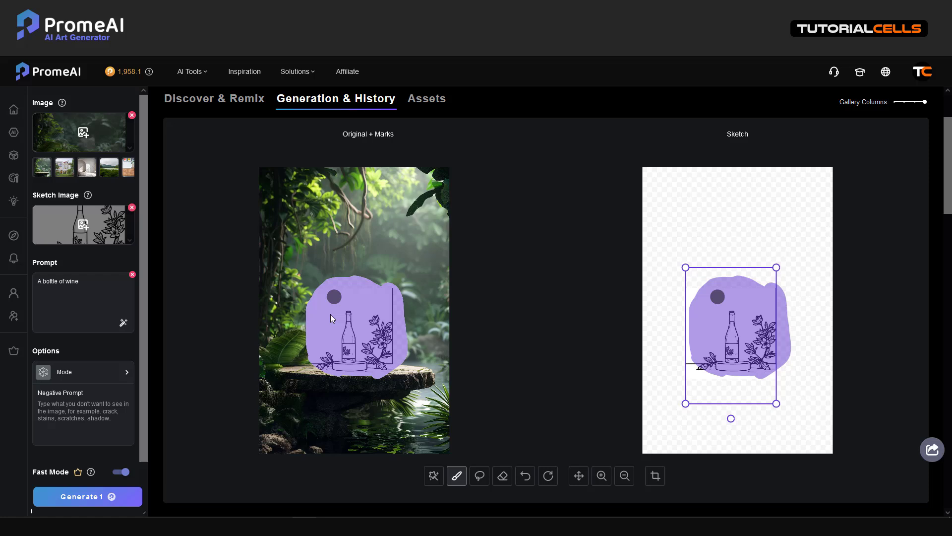
{"action": "mouse_move", "coordinate": [326, 377]}
{"action": "left_mouse_down"}
{"action": "mouse_move", "coordinate": [313, 370]}
{"action": "mouse_move", "coordinate": [326, 364]}
{"action": "left_mouse_up"}
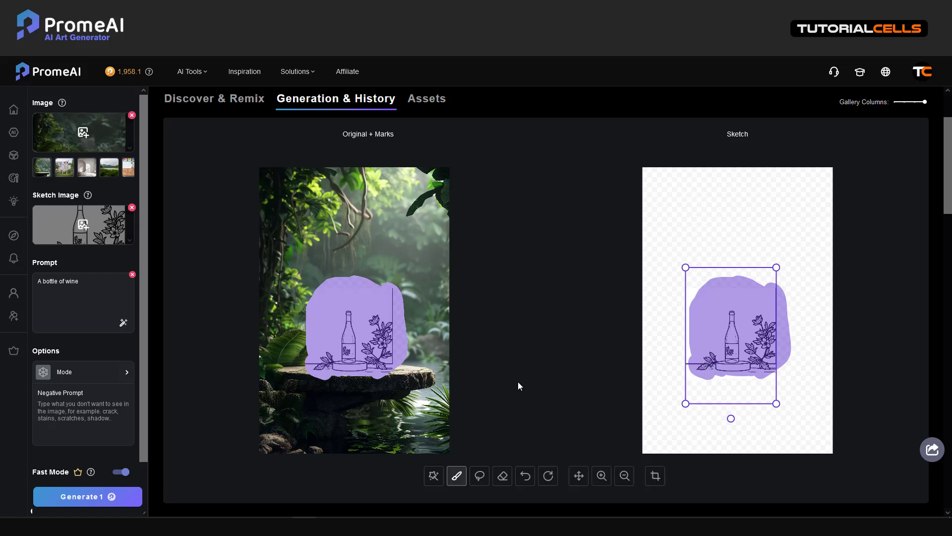
{"action": "left_click_drag", "start_coordinate": [736, 328], "coordinate": [737, 325]}
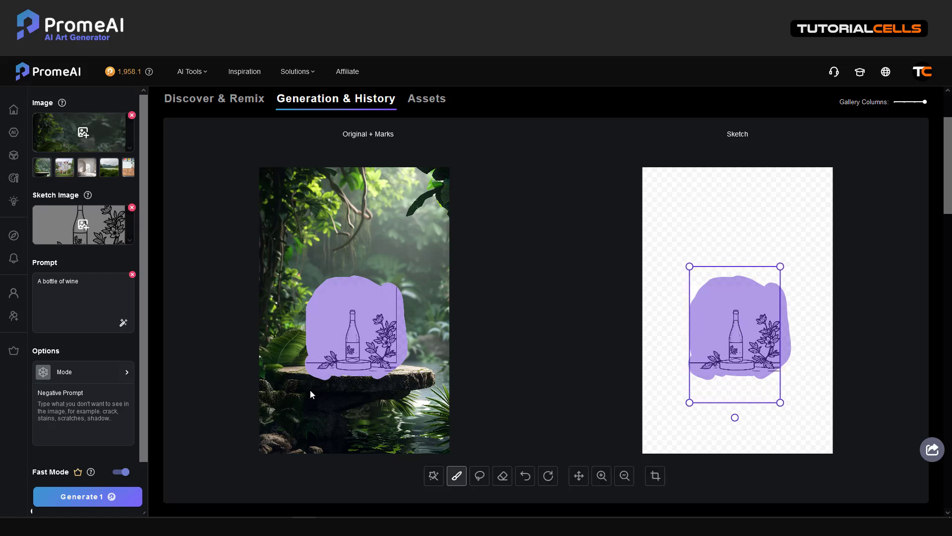
{"action": "left_click_drag", "start_coordinate": [390, 366], "coordinate": [400, 368]}
{"action": "left_click_drag", "start_coordinate": [308, 365], "coordinate": [299, 366]}
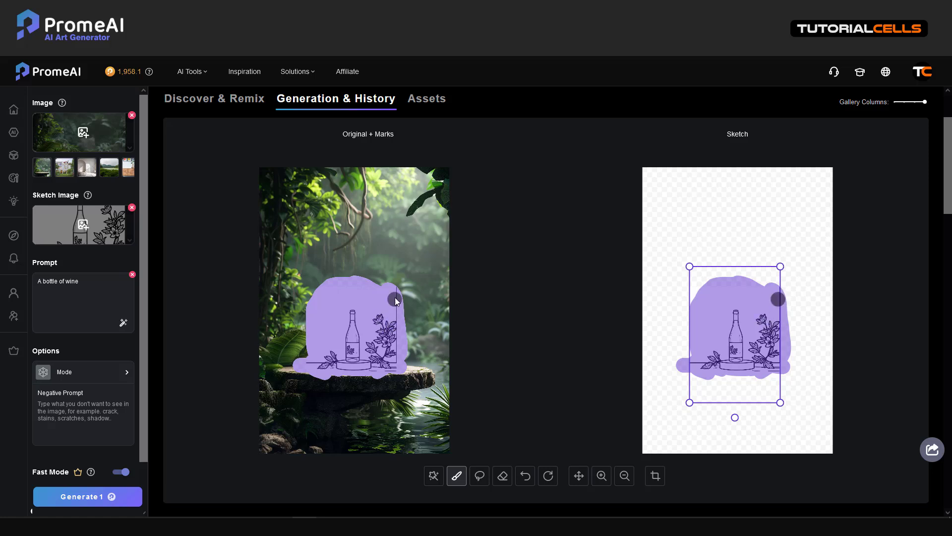
- Erase the mark's right, bottom, top and left edges so it hugs the bottle sketch
{"action": "left_click", "coordinate": [503, 475]}
{"action": "mouse_move", "coordinate": [397, 300]}
{"action": "left_mouse_down"}
{"action": "mouse_move", "coordinate": [397, 362]}
{"action": "mouse_move", "coordinate": [378, 364]}
{"action": "left_mouse_up"}
{"action": "mouse_move", "coordinate": [299, 366]}
{"action": "left_mouse_down"}
{"action": "mouse_move", "coordinate": [321, 364]}
{"action": "mouse_move", "coordinate": [289, 366]}
{"action": "mouse_move", "coordinate": [318, 379]}
{"action": "mouse_move", "coordinate": [398, 370]}
{"action": "left_mouse_up"}
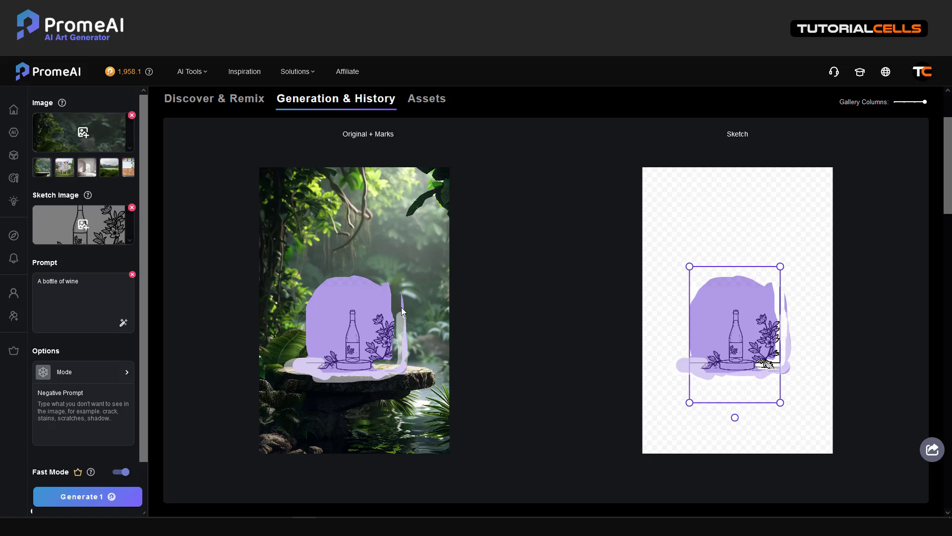
{"action": "left_click_drag", "start_coordinate": [402, 311], "coordinate": [402, 293]}
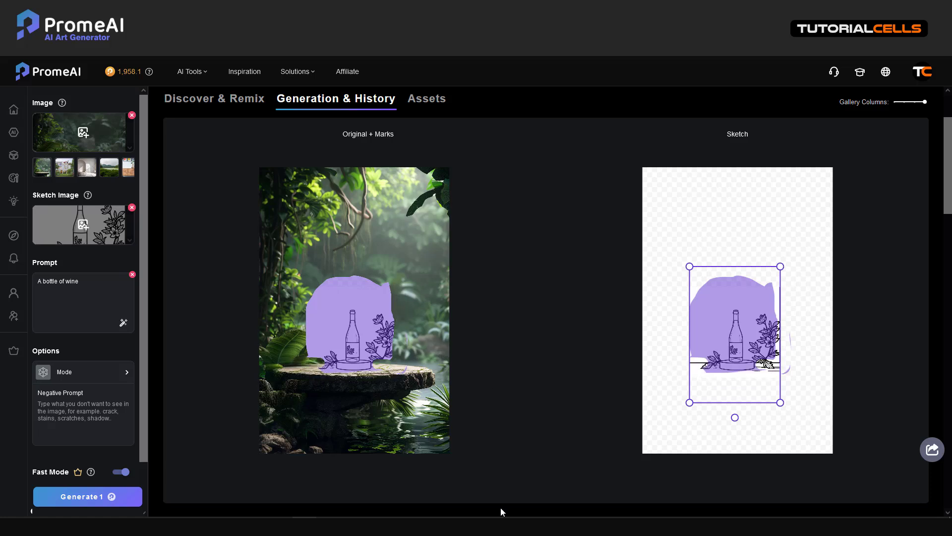
{"action": "mouse_move", "coordinate": [511, 486]}
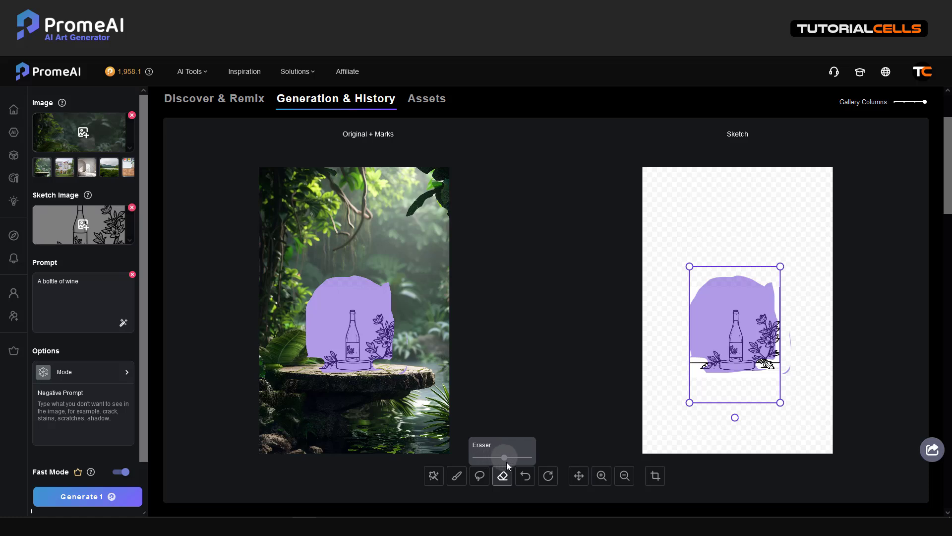
{"action": "mouse_move", "coordinate": [410, 280]}
{"action": "left_mouse_down"}
{"action": "mouse_move", "coordinate": [336, 276]}
{"action": "mouse_move", "coordinate": [292, 308]}
{"action": "mouse_move", "coordinate": [334, 286]}
{"action": "mouse_move", "coordinate": [392, 299]}
{"action": "left_mouse_up"}
{"action": "mouse_move", "coordinate": [326, 293]}
{"action": "left_mouse_down"}
{"action": "mouse_move", "coordinate": [305, 327]}
{"action": "mouse_move", "coordinate": [308, 360]}
{"action": "left_mouse_up"}
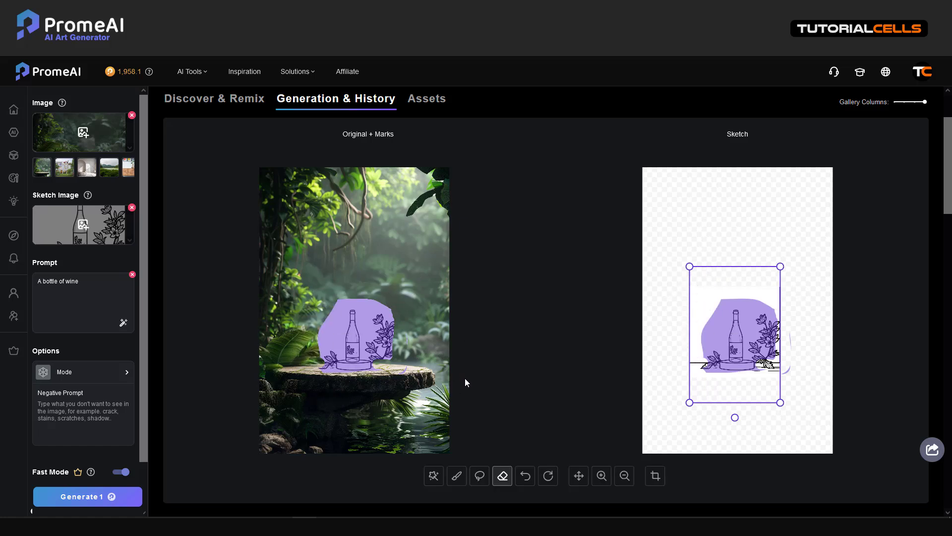
{"action": "left_click_drag", "start_coordinate": [414, 335], "coordinate": [407, 377]}
{"action": "left_click_drag", "start_coordinate": [736, 419], "coordinate": [736, 418]}
- Pick the Structure card in the Options Mode chooser
{"action": "left_click", "coordinate": [75, 376]}
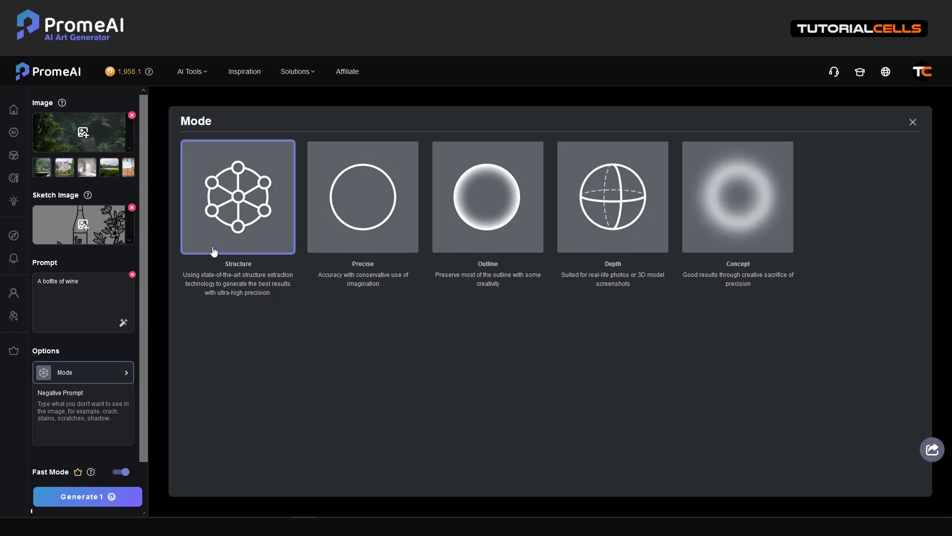
{"action": "left_click", "coordinate": [106, 345]}
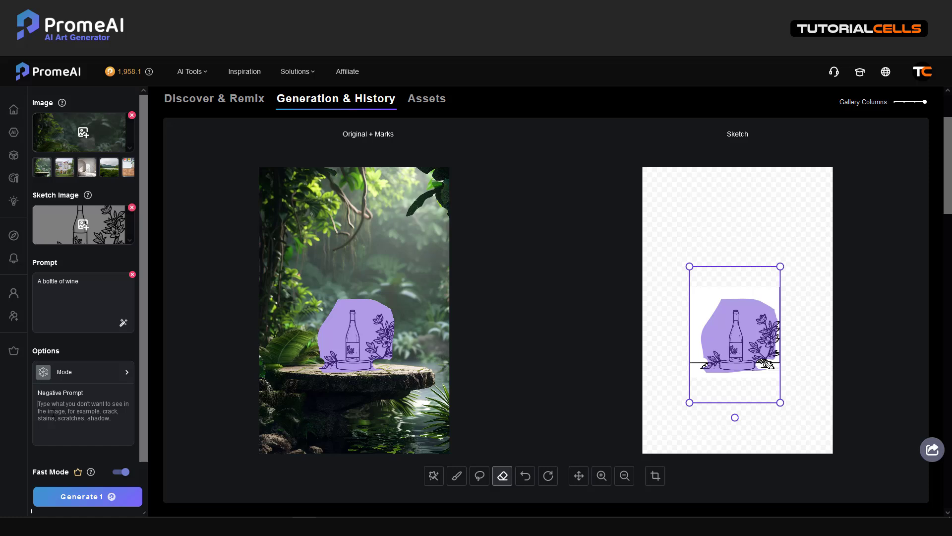
{"action": "scroll", "coordinate": [79, 442], "scroll_direction": "down", "scroll_amount": 1}
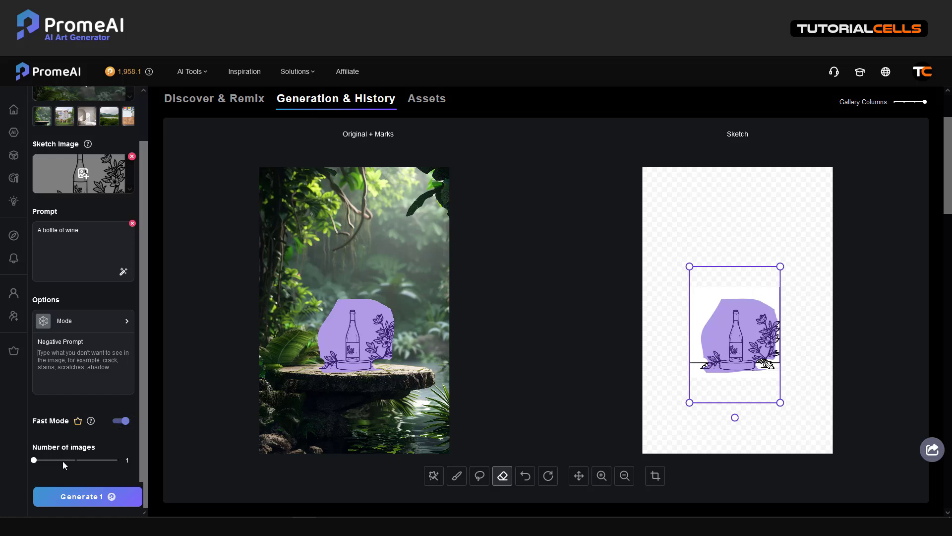
- Generate one image and compare the wine-bottle render against the original jungle photo
{"action": "left_click", "coordinate": [84, 496]}
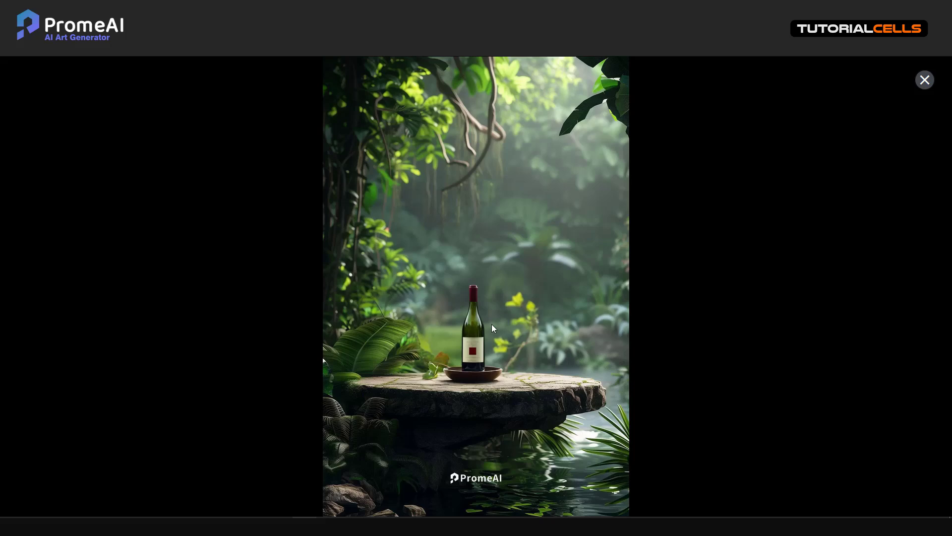
{"action": "left_click", "coordinate": [476, 490]}
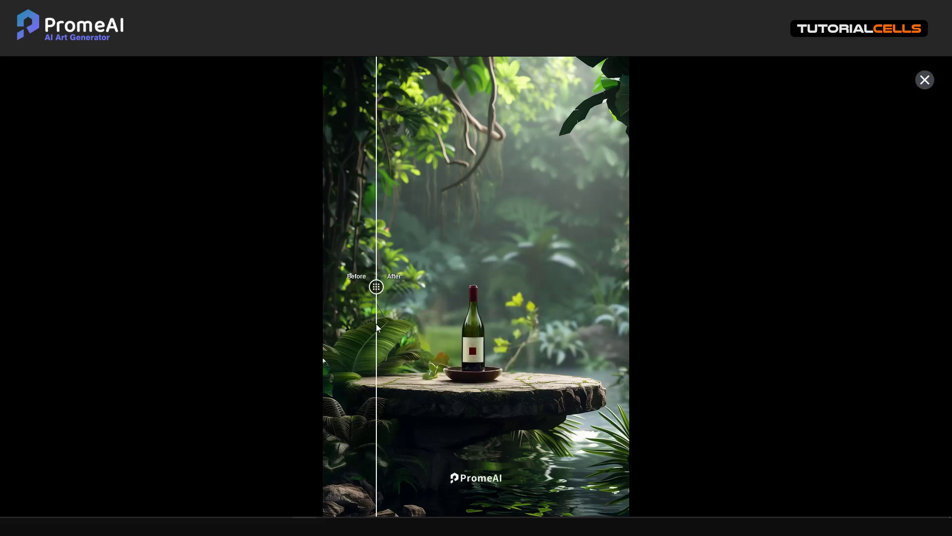
- Close the result viewer and clear the base image, sketch and 'A bottle of wine' prompt
{"action": "left_click", "coordinate": [925, 79]}
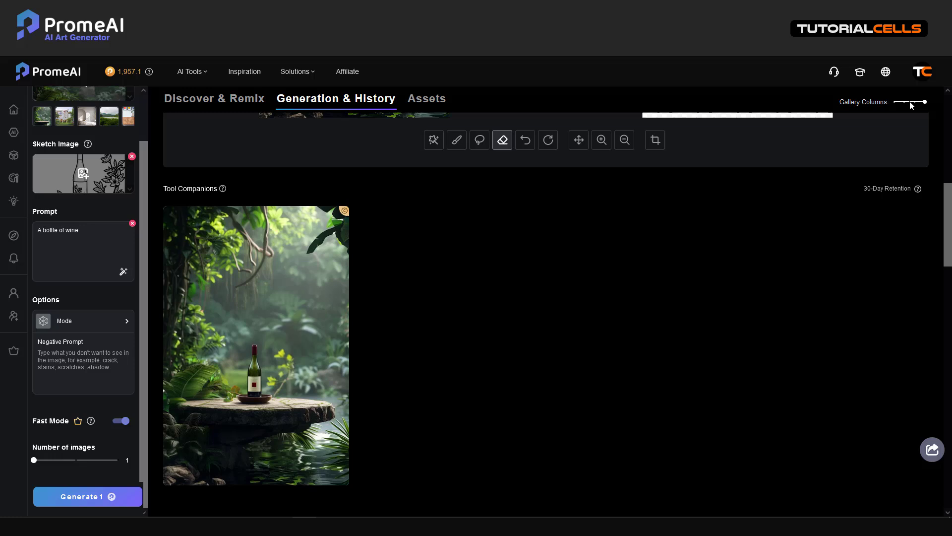
{"action": "mouse_move", "coordinate": [337, 265]}
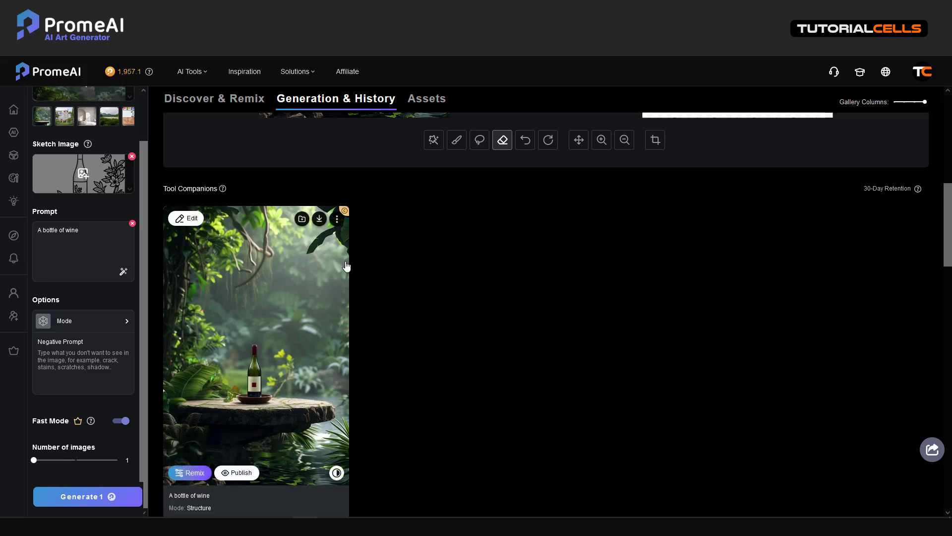
{"action": "scroll", "coordinate": [119, 148], "scroll_direction": "up", "scroll_amount": 1}
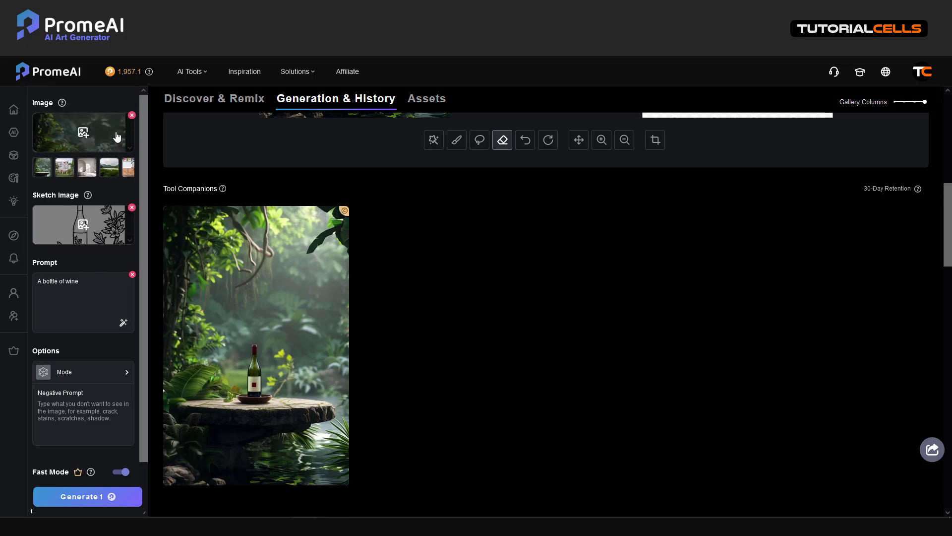
{"action": "left_click", "coordinate": [132, 115]}
{"action": "left_click", "coordinate": [132, 208]}
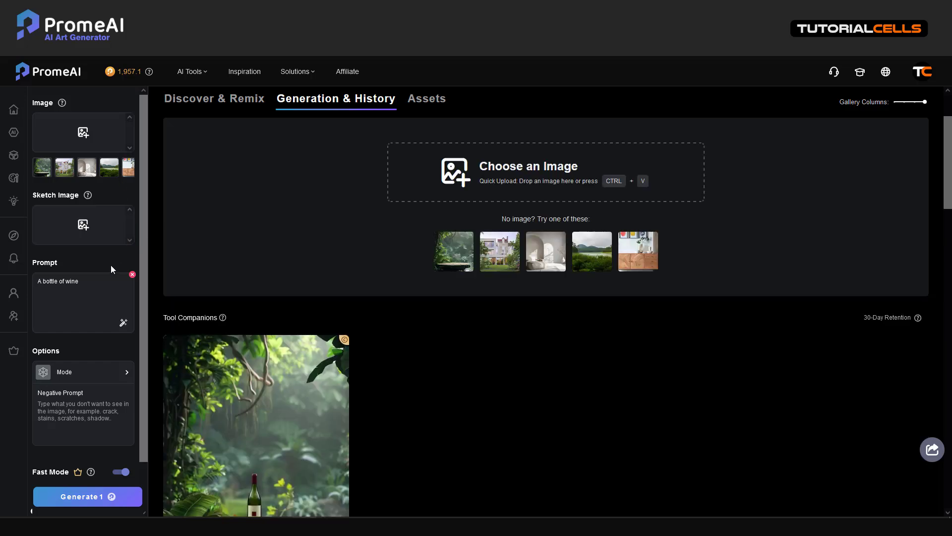
{"action": "left_click", "coordinate": [131, 274]}
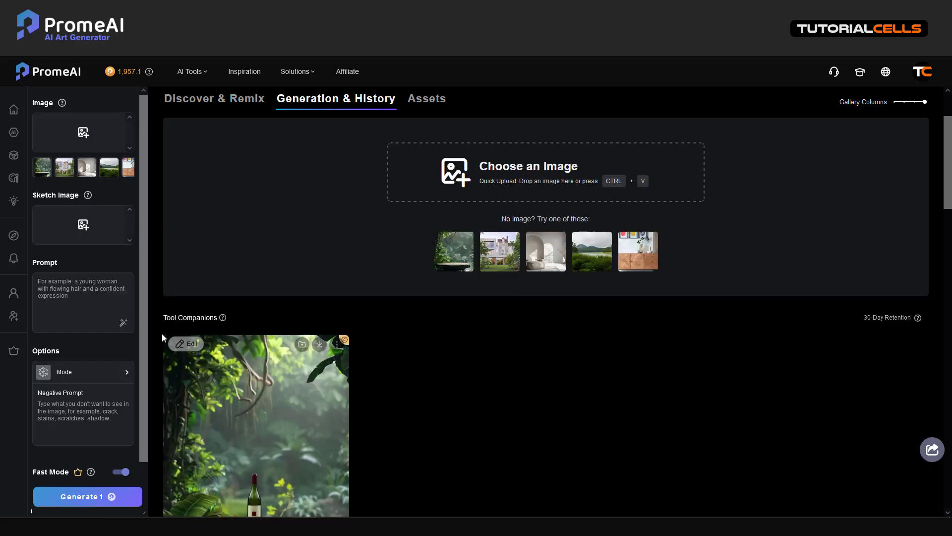
- Set the girl's portrait from Assets as the base image, then bring up sketch choices
{"action": "left_click", "coordinate": [83, 134]}
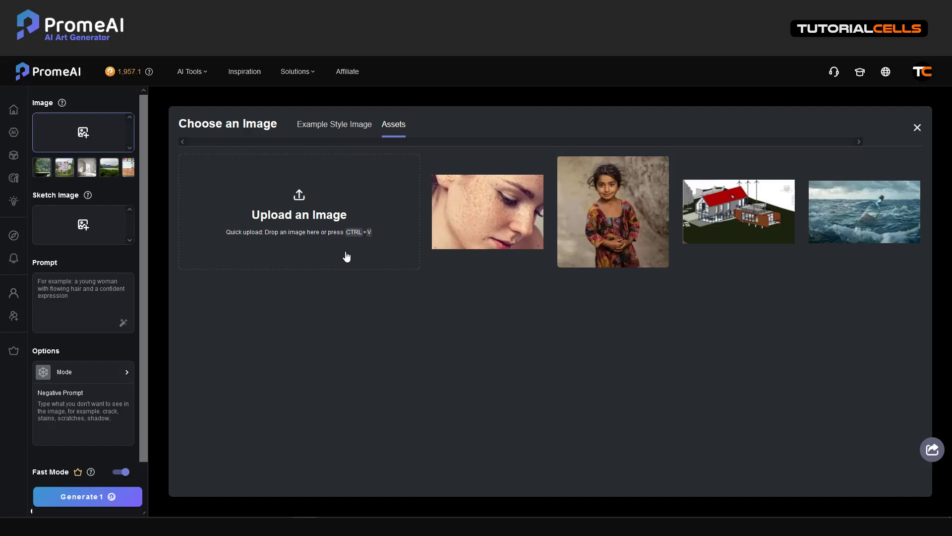
{"action": "left_click", "coordinate": [634, 218]}
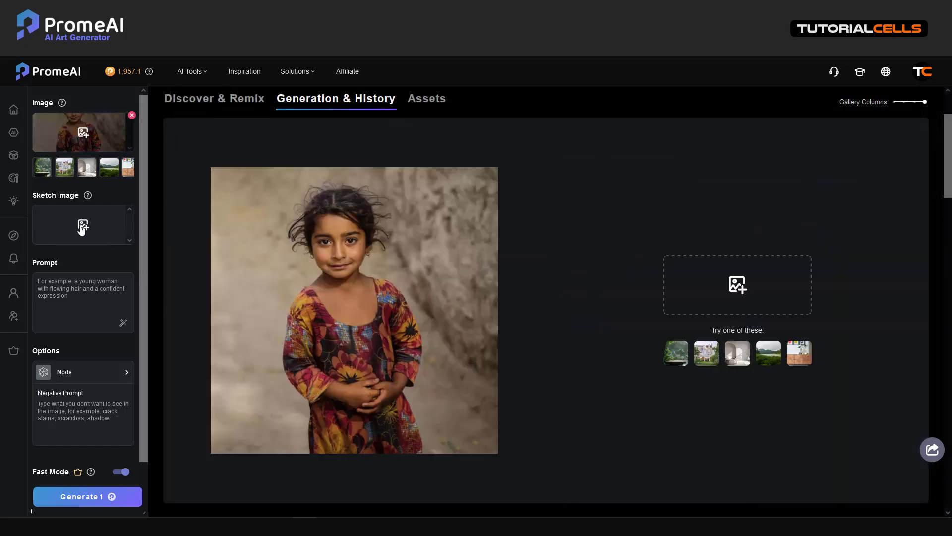
{"action": "left_click", "coordinate": [82, 226]}
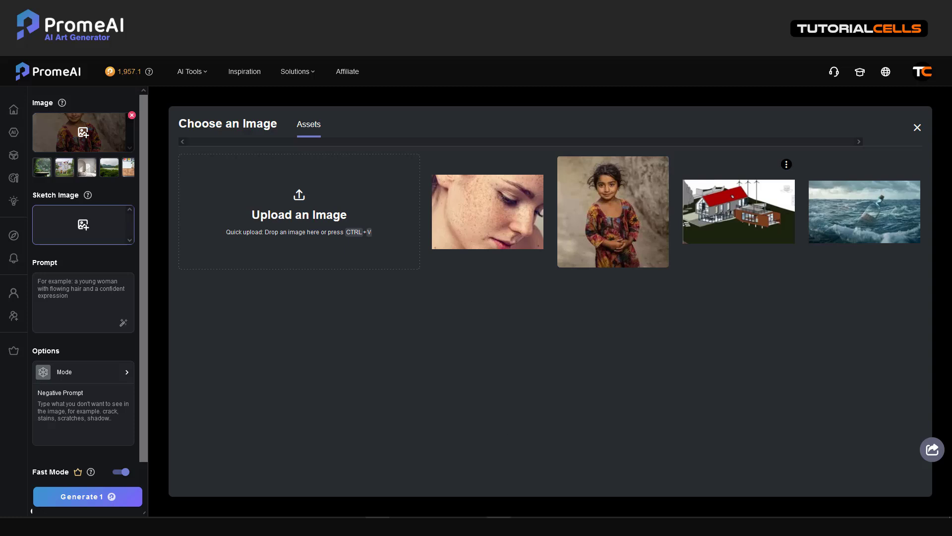
- Replace a mistaken file drop with the pink flower wreath asset as the sketch image
{"action": "mouse_move", "coordinate": [522, 526]}
{"action": "left_click", "coordinate": [504, 484]}
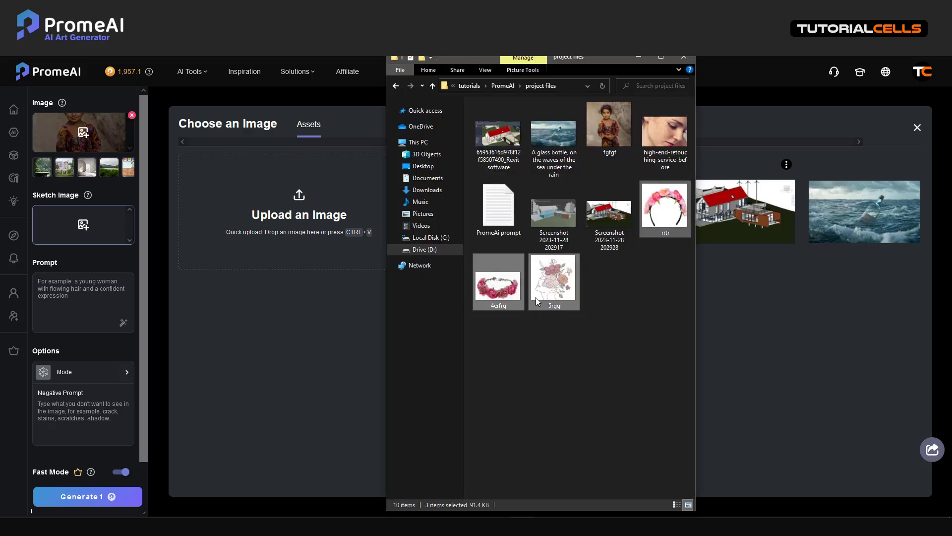
{"action": "mouse_move", "coordinate": [494, 289]}
{"action": "left_mouse_down"}
{"action": "mouse_move", "coordinate": [323, 311]}
{"action": "mouse_move", "coordinate": [300, 340]}
{"action": "mouse_move", "coordinate": [252, 343]}
{"action": "mouse_move", "coordinate": [760, 331]}
{"action": "left_mouse_up"}
{"action": "left_click", "coordinate": [639, 57]}
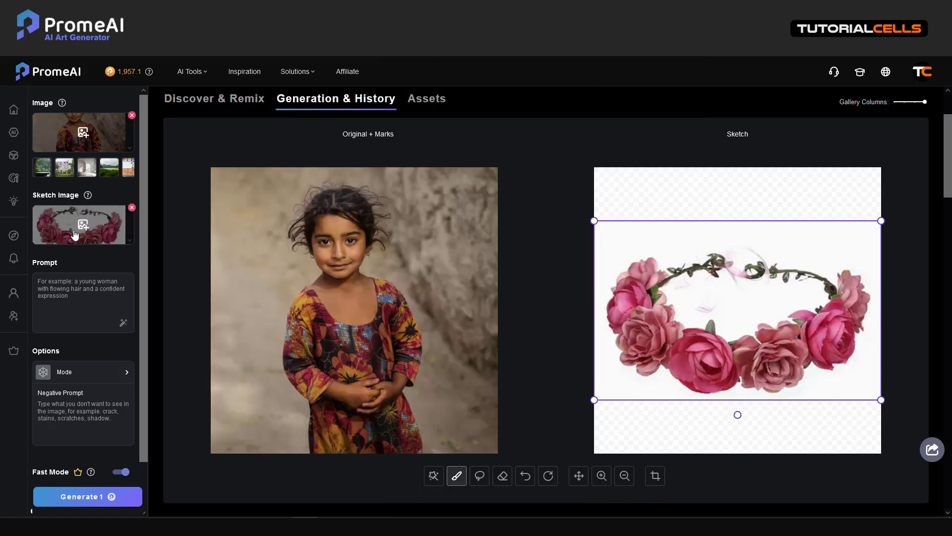
{"action": "left_click", "coordinate": [132, 209]}
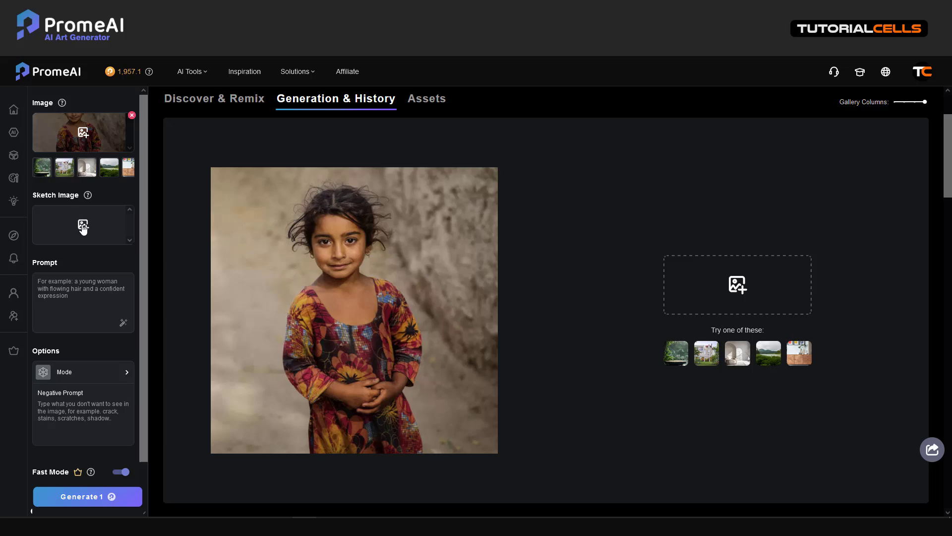
{"action": "left_click", "coordinate": [79, 226]}
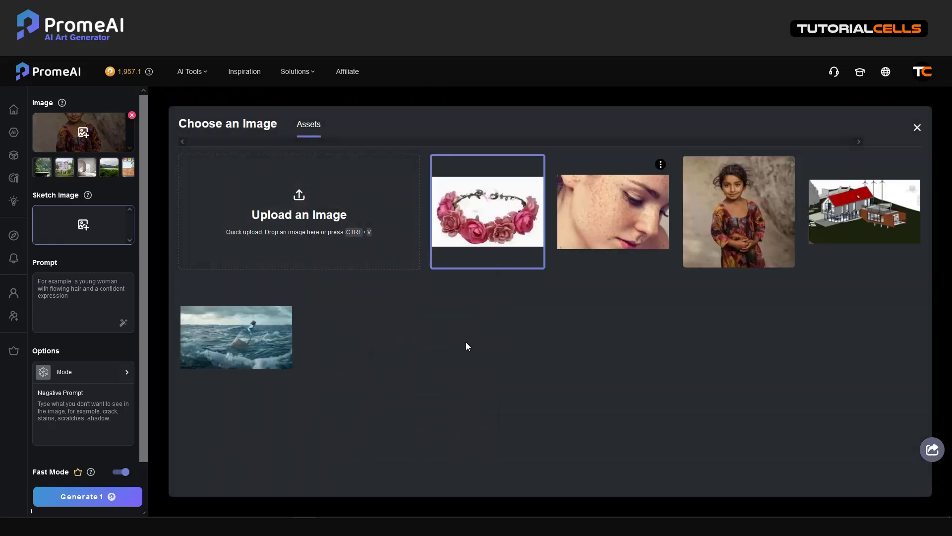
{"action": "left_click", "coordinate": [459, 246]}
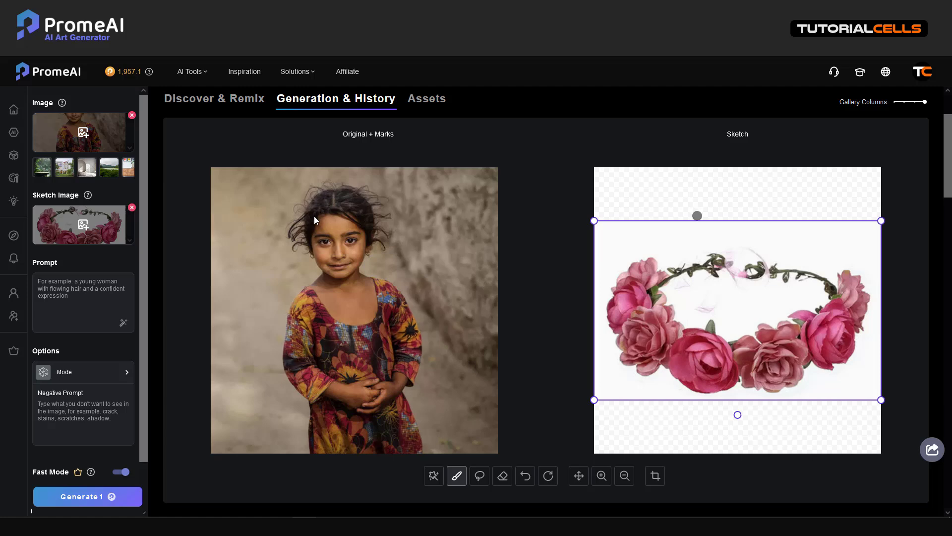
- Lasso above the girl's head, fit the shrunken wreath inside, and begin the prompt 'put flower around the head'
{"action": "left_click", "coordinate": [479, 475]}
{"action": "mouse_move", "coordinate": [373, 225]}
{"action": "left_mouse_down"}
{"action": "mouse_move", "coordinate": [298, 233]}
{"action": "mouse_move", "coordinate": [286, 208]}
{"action": "mouse_move", "coordinate": [306, 185]}
{"action": "mouse_move", "coordinate": [348, 179]}
{"action": "mouse_move", "coordinate": [392, 202]}
{"action": "mouse_move", "coordinate": [399, 214]}
{"action": "mouse_move", "coordinate": [371, 227]}
{"action": "left_mouse_up"}
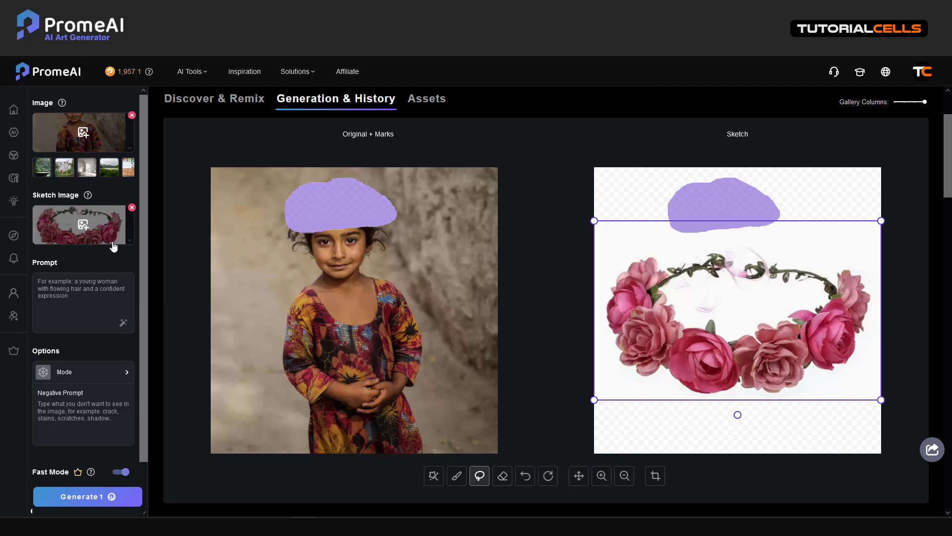
{"action": "mouse_move", "coordinate": [594, 218]}
{"action": "left_mouse_down"}
{"action": "mouse_move", "coordinate": [600, 243]}
{"action": "mouse_move", "coordinate": [757, 323]}
{"action": "left_mouse_up"}
{"action": "mouse_move", "coordinate": [812, 376]}
{"action": "left_mouse_down"}
{"action": "mouse_move", "coordinate": [714, 268]}
{"action": "mouse_move", "coordinate": [715, 222]}
{"action": "left_mouse_up"}
{"action": "left_click_drag", "start_coordinate": [659, 169], "coordinate": [692, 187]}
{"action": "left_click_drag", "start_coordinate": [733, 224], "coordinate": [713, 214]}
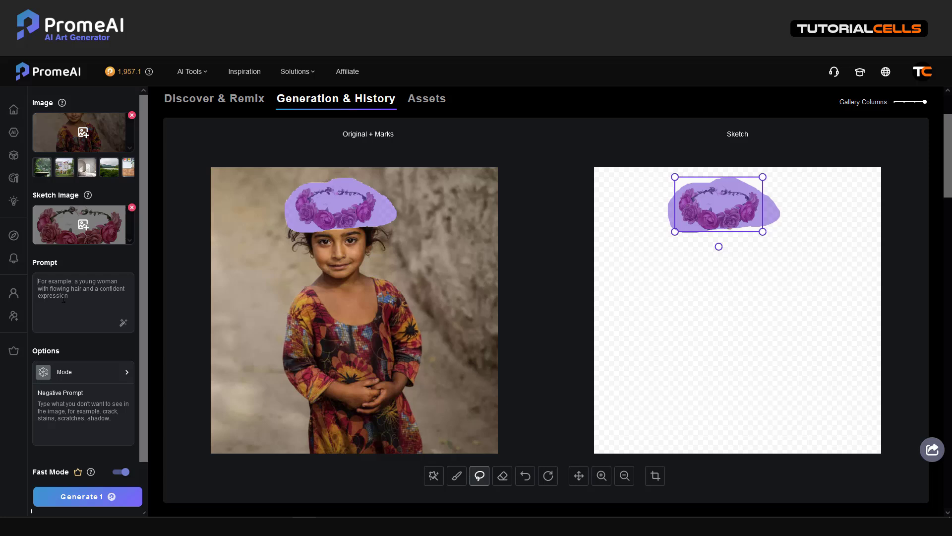
{"action": "left_click", "coordinate": [65, 298]}
{"action": "type", "text": "put flower around the head"}
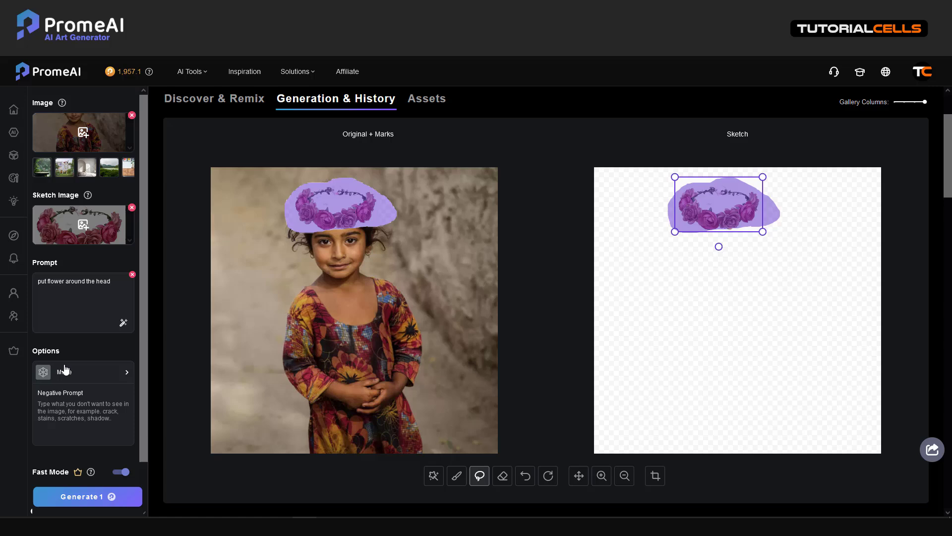
- Generate the girl with a purple and white flower crown and inspect the result enlarged
{"action": "left_click", "coordinate": [88, 498]}
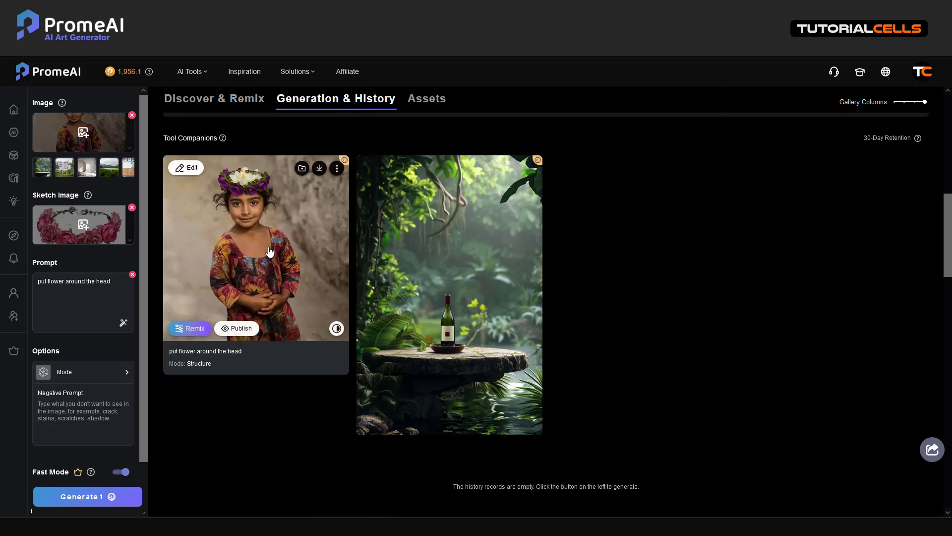
{"action": "left_click", "coordinate": [272, 245]}
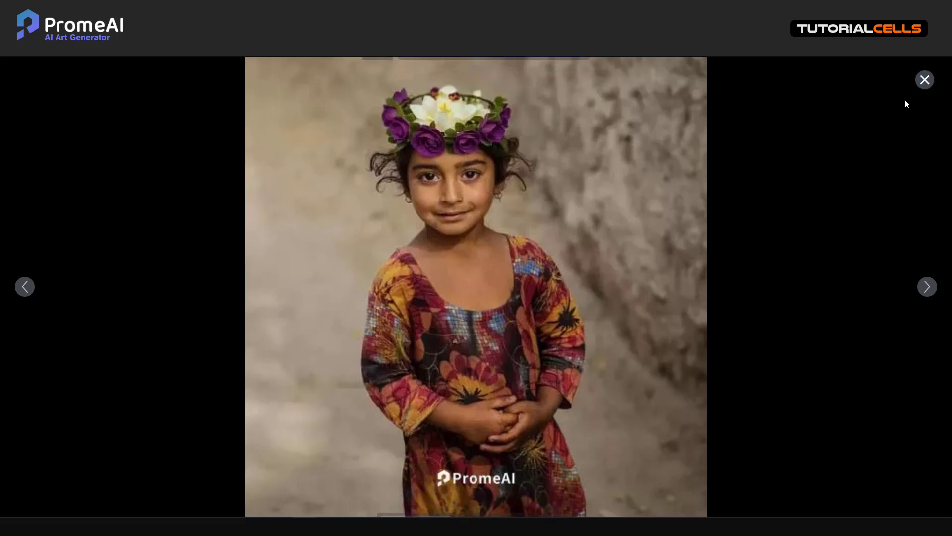
{"action": "left_click", "coordinate": [925, 80]}
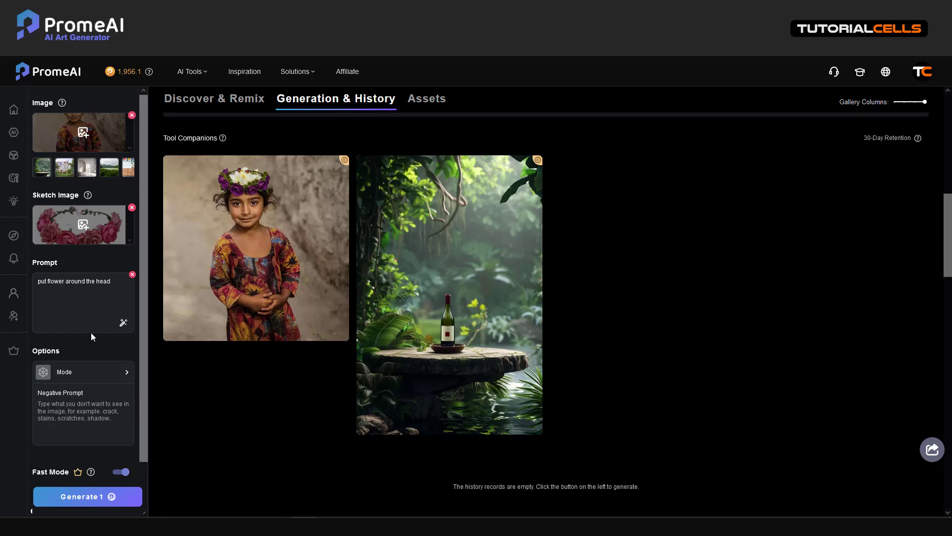
- Clear the 'put flower around the head' prompt to get a second, prompt-free flower-crown version
{"action": "scroll", "coordinate": [121, 245], "scroll_direction": "up", "scroll_amount": 3}
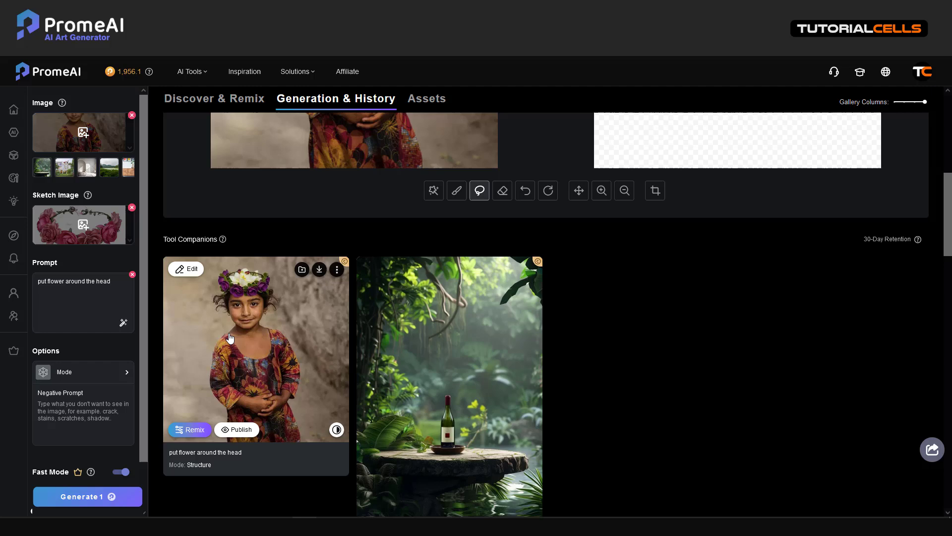
{"action": "scroll", "coordinate": [230, 338], "scroll_direction": "up", "scroll_amount": 5}
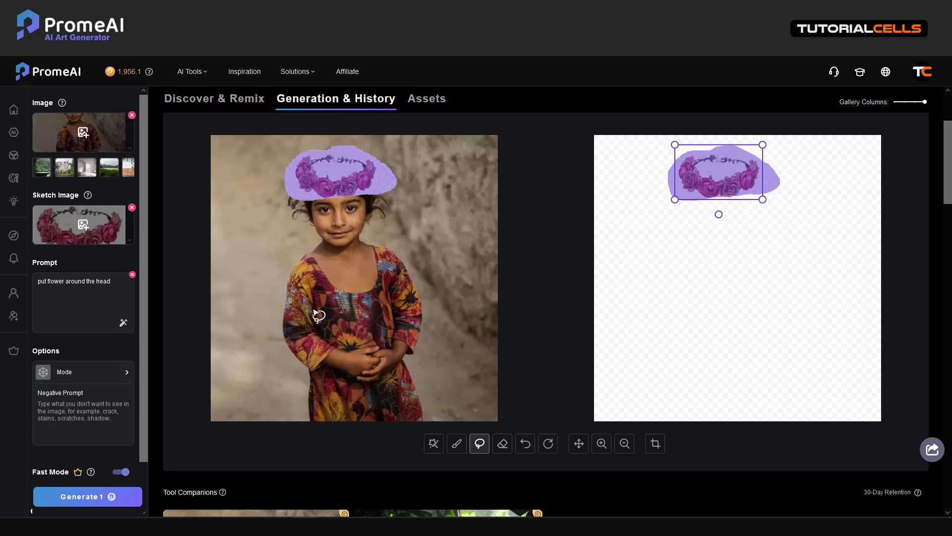
{"action": "left_click", "coordinate": [132, 274]}
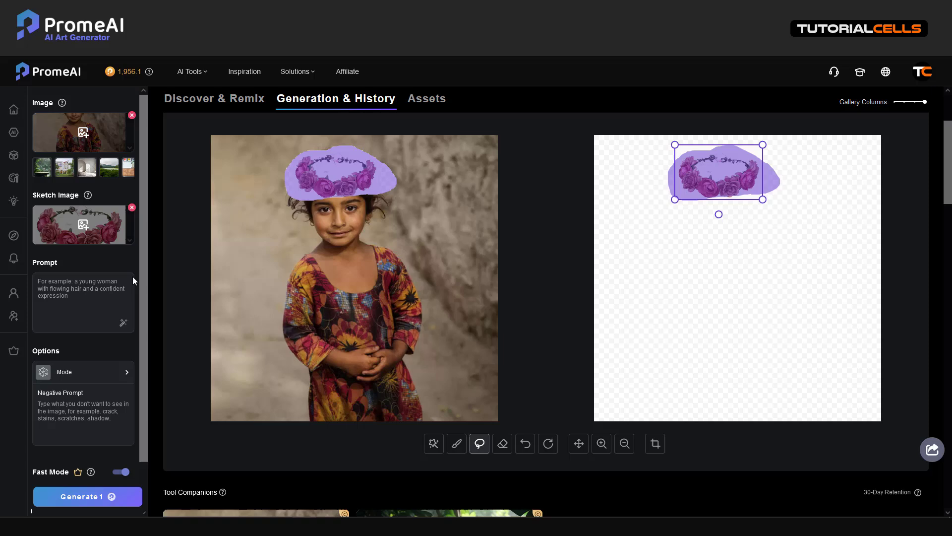
{"action": "scroll", "coordinate": [234, 384], "scroll_direction": "down", "scroll_amount": 3}
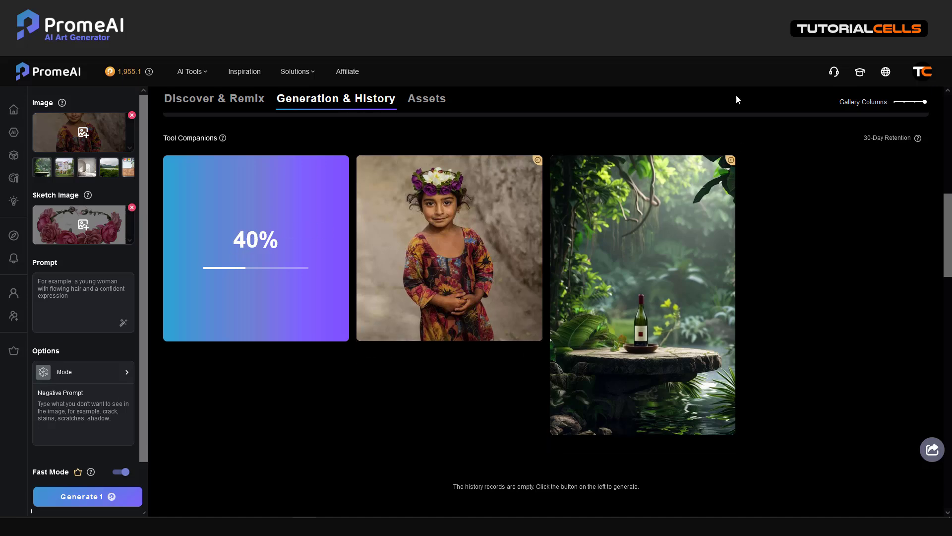
- Inspect the second render enlarged, then remove the wreath sketch image
{"action": "left_click", "coordinate": [261, 232]}
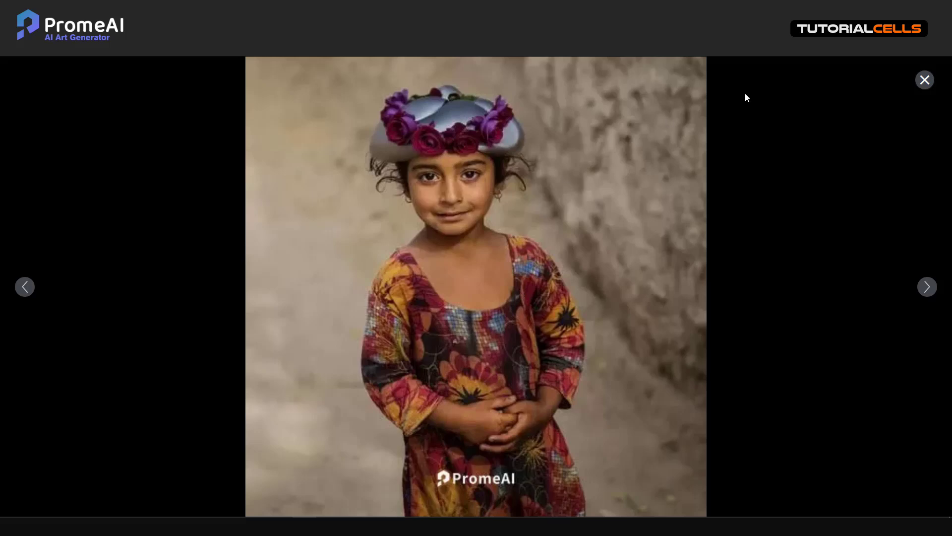
{"action": "left_click", "coordinate": [925, 80]}
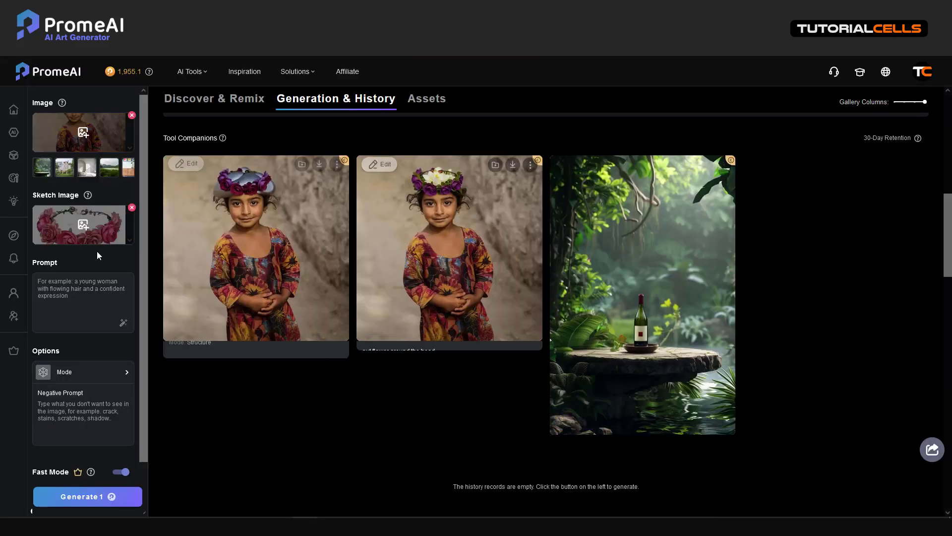
{"action": "left_click", "coordinate": [132, 207]}
- Swap the girl's photo for the arched-room example with chair sketch and prompt 'A wooden stool'
{"action": "left_click", "coordinate": [132, 115]}
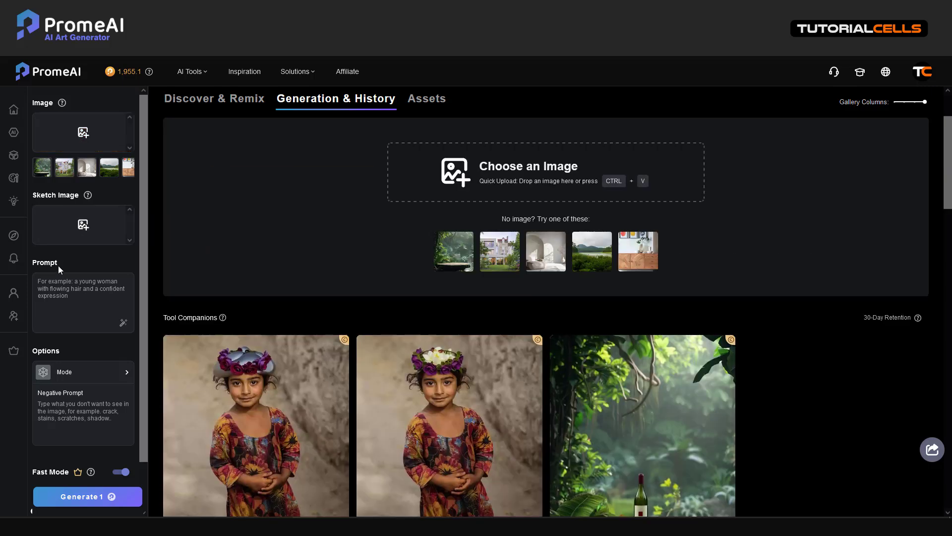
{"action": "left_click", "coordinate": [83, 173]}
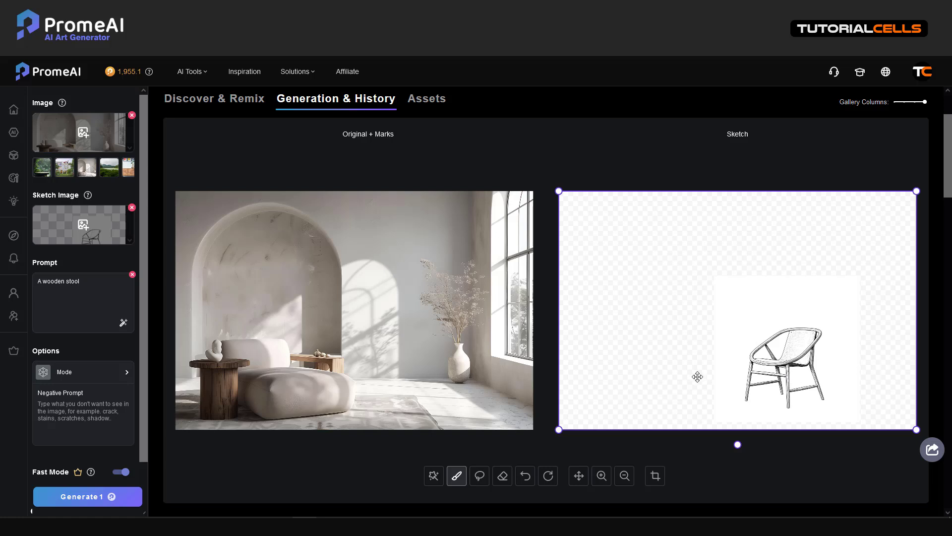
{"action": "left_click", "coordinate": [479, 475]}
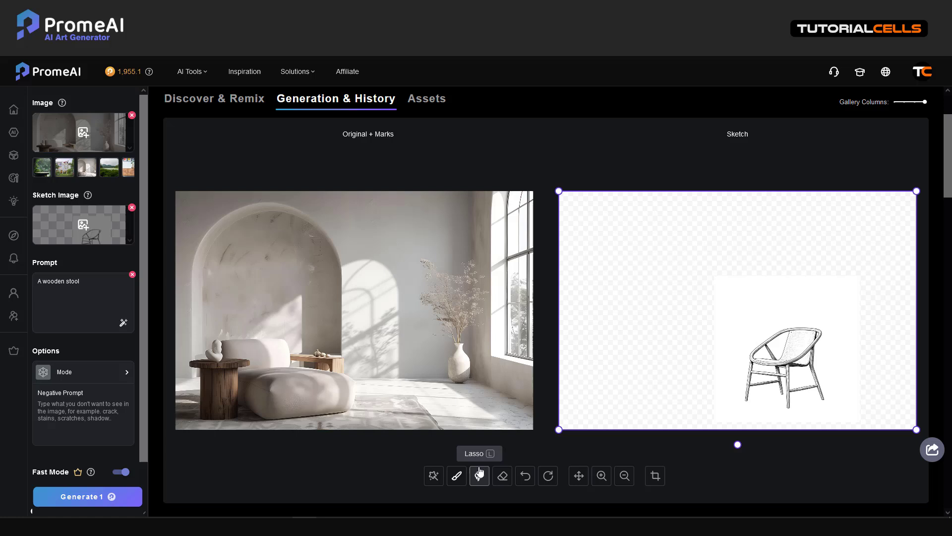
- Extend the purple floor mask below the chair with lasso and brush strokes
{"action": "mouse_move", "coordinate": [424, 406]}
{"action": "left_mouse_down"}
{"action": "mouse_move", "coordinate": [395, 413]}
{"action": "mouse_move", "coordinate": [383, 373]}
{"action": "mouse_move", "coordinate": [395, 356]}
{"action": "mouse_move", "coordinate": [434, 349]}
{"action": "mouse_move", "coordinate": [446, 384]}
{"action": "mouse_move", "coordinate": [424, 415]}
{"action": "mouse_move", "coordinate": [394, 418]}
{"action": "mouse_move", "coordinate": [371, 392]}
{"action": "mouse_move", "coordinate": [370, 369]}
{"action": "mouse_move", "coordinate": [401, 333]}
{"action": "mouse_move", "coordinate": [443, 345]}
{"action": "mouse_move", "coordinate": [466, 378]}
{"action": "mouse_move", "coordinate": [463, 398]}
{"action": "mouse_move", "coordinate": [401, 424]}
{"action": "left_mouse_up"}
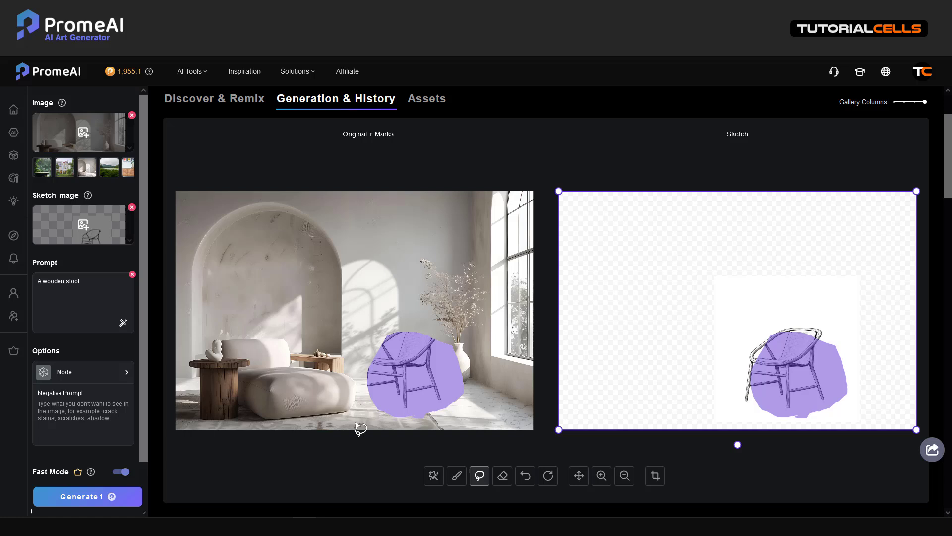
{"action": "left_click", "coordinate": [457, 476]}
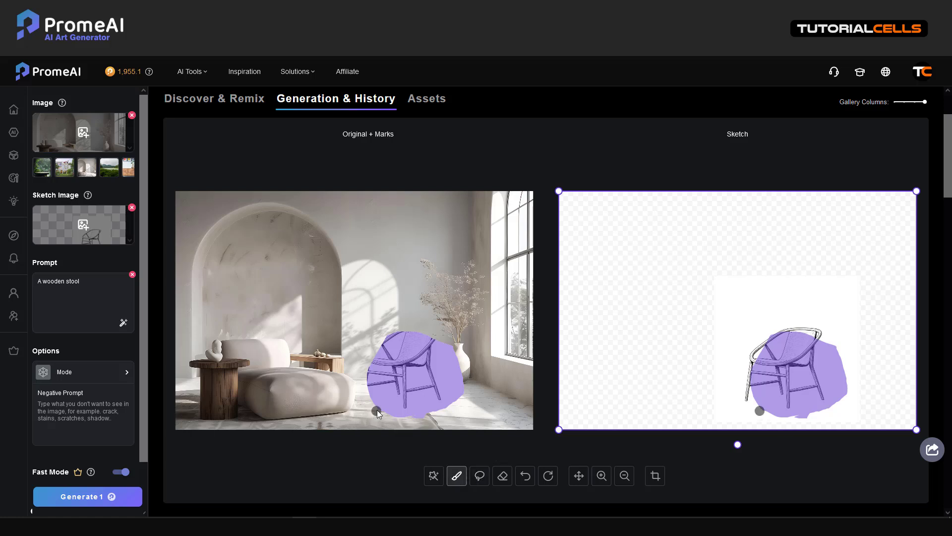
{"action": "mouse_move", "coordinate": [377, 411]}
{"action": "left_mouse_down"}
{"action": "mouse_move", "coordinate": [444, 418]}
{"action": "mouse_move", "coordinate": [458, 397]}
{"action": "mouse_move", "coordinate": [447, 409]}
{"action": "left_mouse_up"}
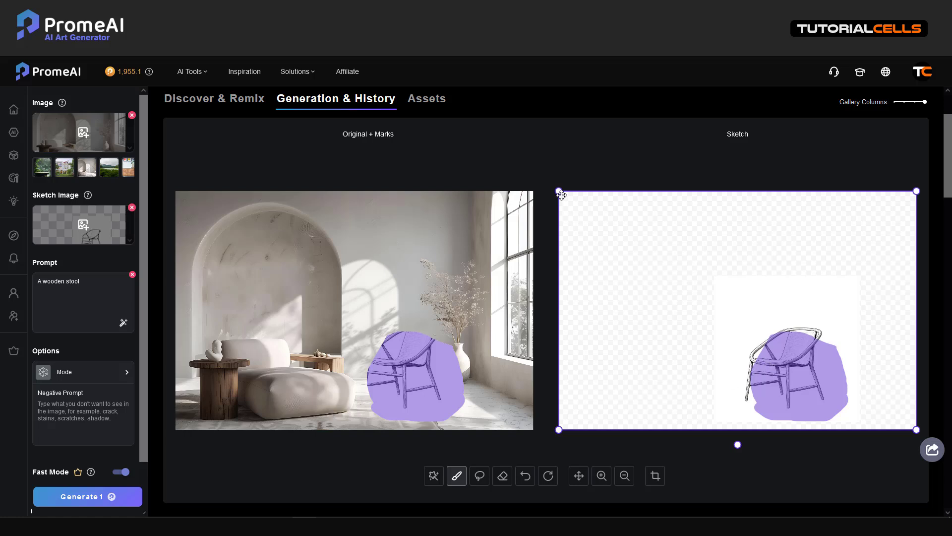
- Shrink the chair sketch and shift it slightly left inside its frame
{"action": "left_click_drag", "start_coordinate": [559, 192], "coordinate": [680, 283]}
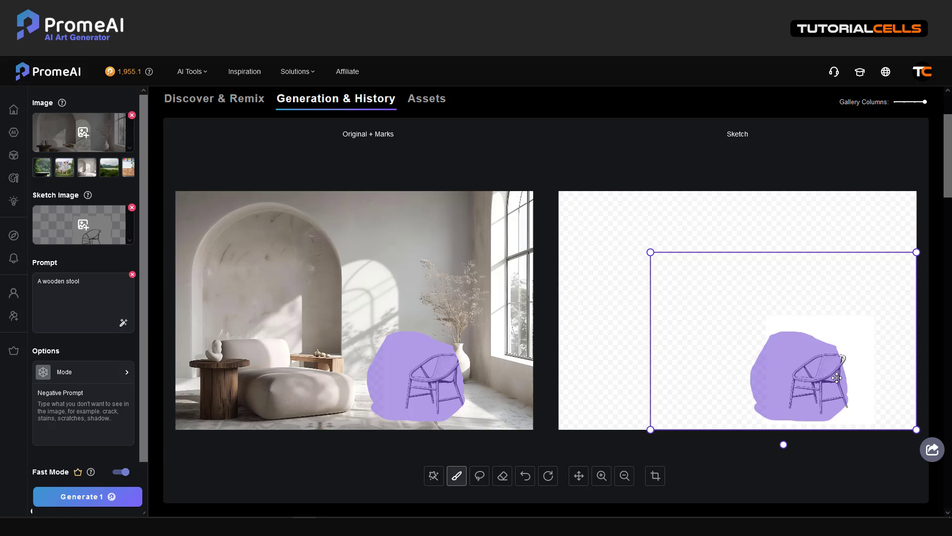
{"action": "left_click_drag", "start_coordinate": [836, 377], "coordinate": [813, 374]}
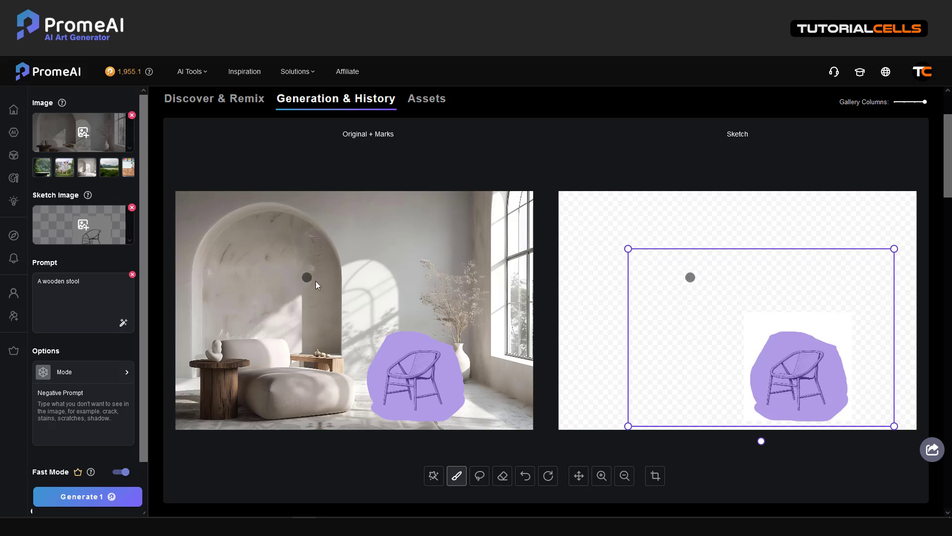
{"action": "scroll", "coordinate": [84, 464], "scroll_direction": "down", "scroll_amount": 1}
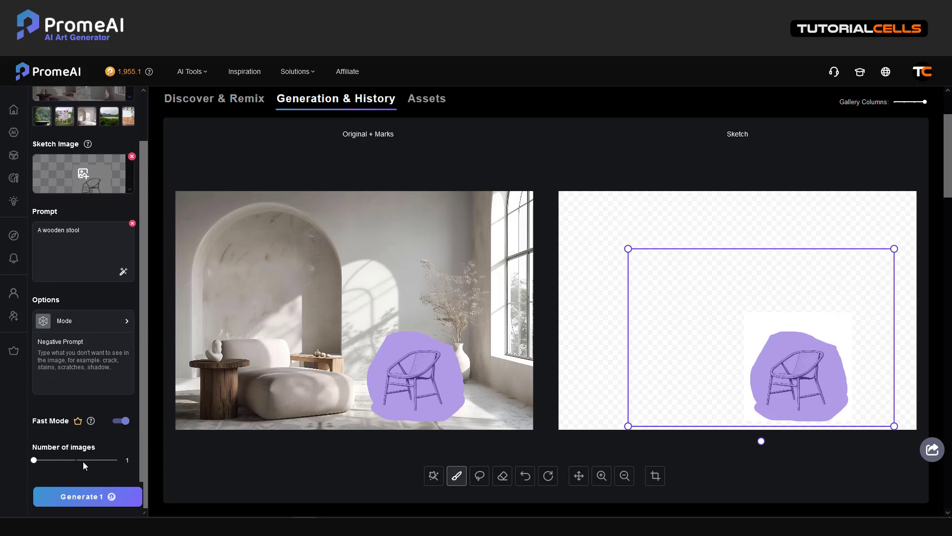
- Start the wooden-stool room render and delete the old girl and wine-bottle results from history
{"action": "left_click", "coordinate": [89, 492]}
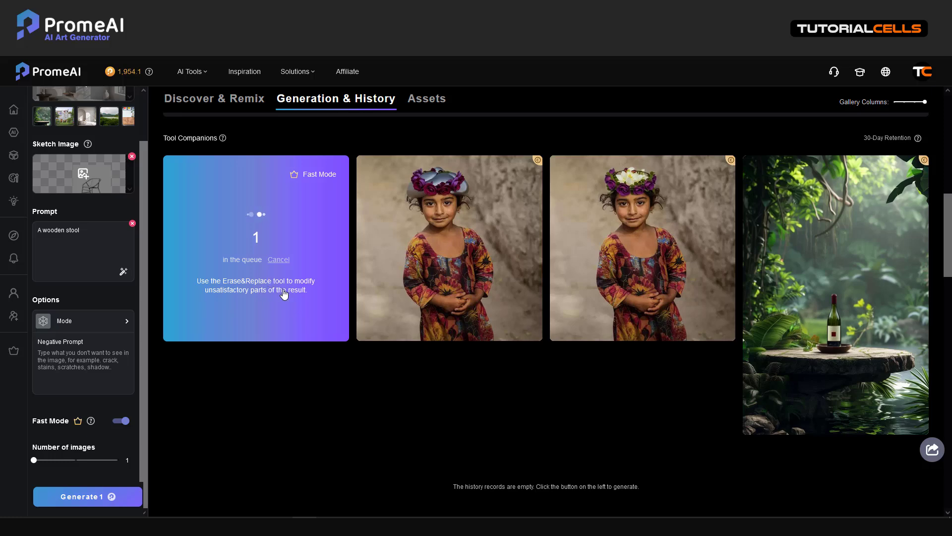
{"action": "left_click", "coordinate": [530, 168]}
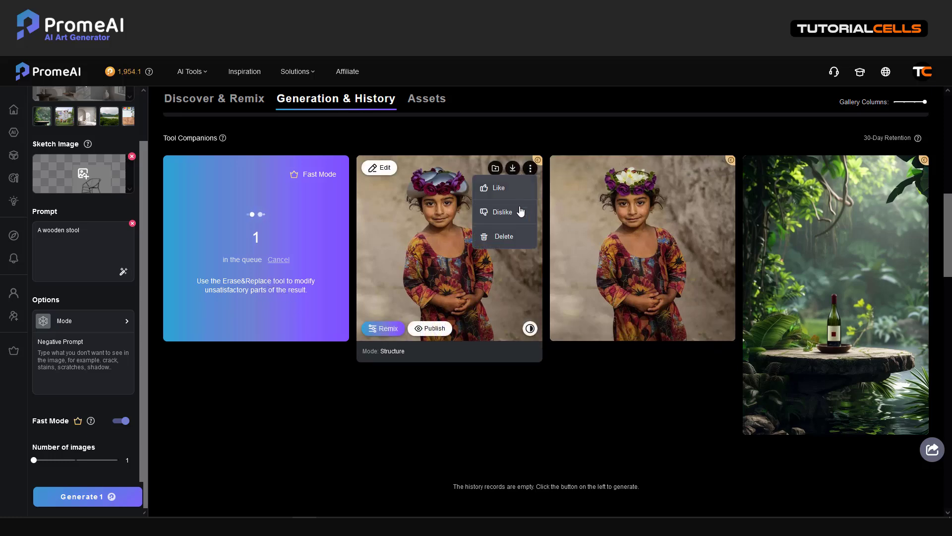
{"action": "left_click", "coordinate": [517, 236]}
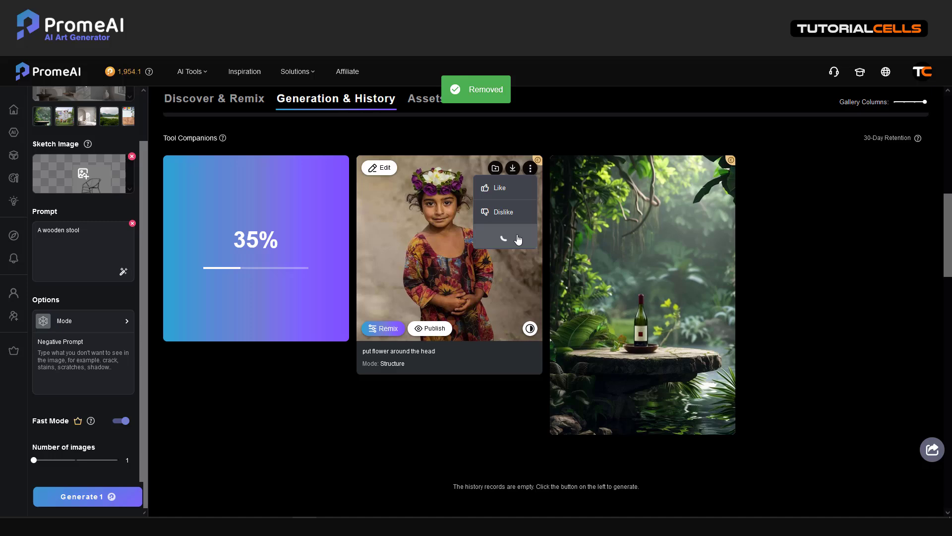
{"action": "left_click", "coordinate": [516, 238]}
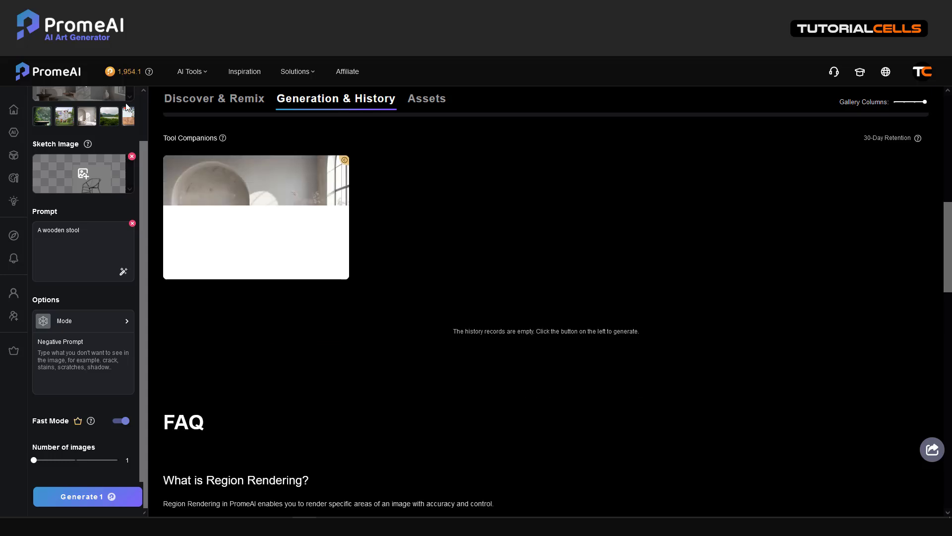
- View the finished wooden-chair room render and bring up its Edit tools list
{"action": "left_click", "coordinate": [269, 221]}
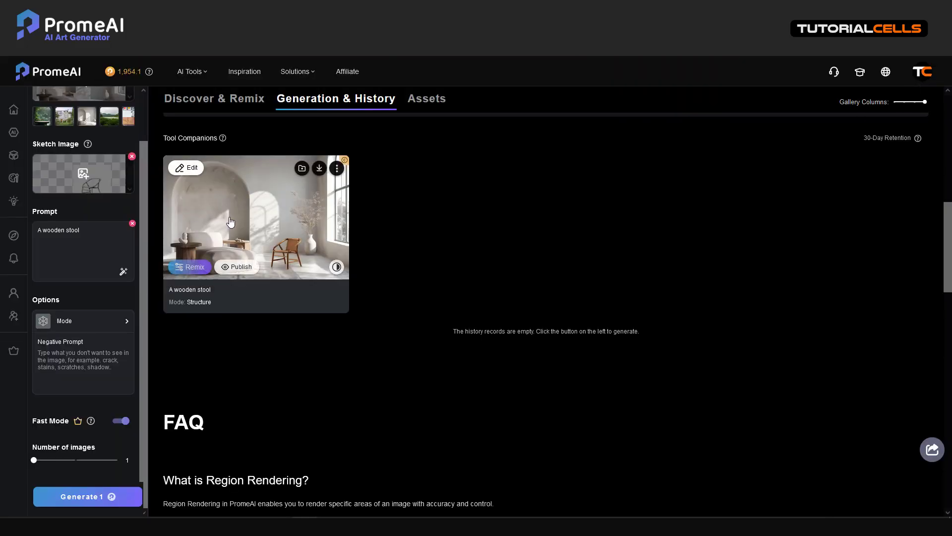
{"action": "left_click", "coordinate": [191, 169]}
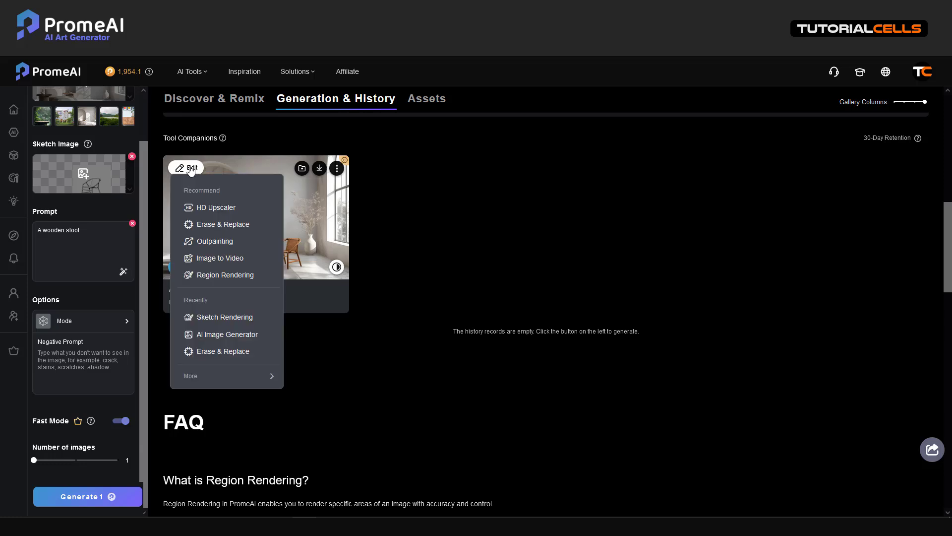
- Try sending the chair render to Erase & Replace from its history card
{"action": "left_click", "coordinate": [226, 225]}
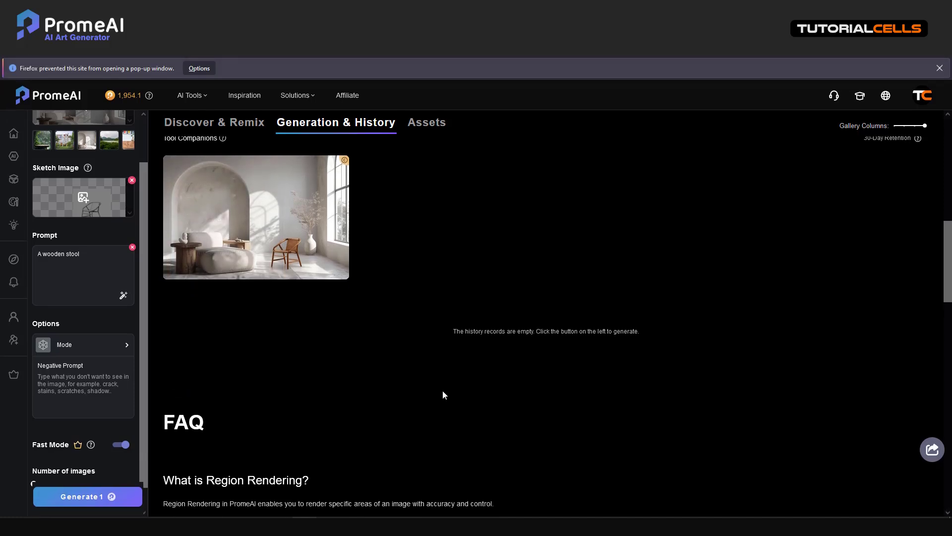
{"action": "mouse_move", "coordinate": [286, 227]}
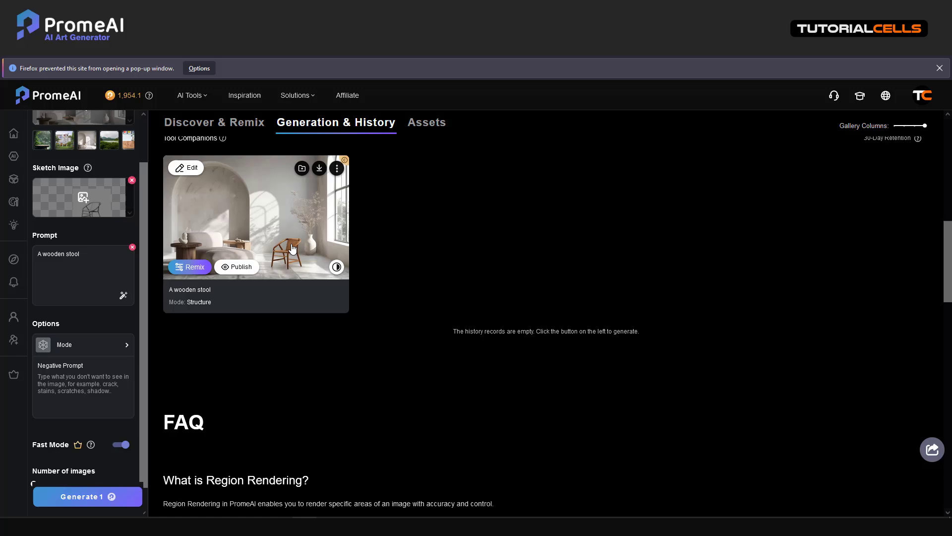
{"action": "scroll", "coordinate": [433, 260], "scroll_direction": "down", "scroll_amount": 4}
{"action": "scroll", "coordinate": [415, 304], "scroll_direction": "up", "scroll_amount": 5}
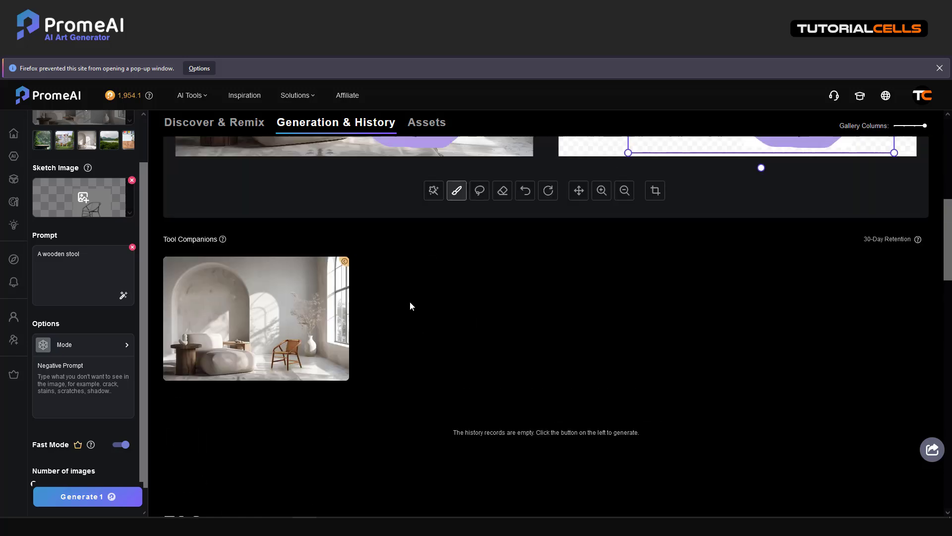
{"action": "mouse_move", "coordinate": [257, 310]}
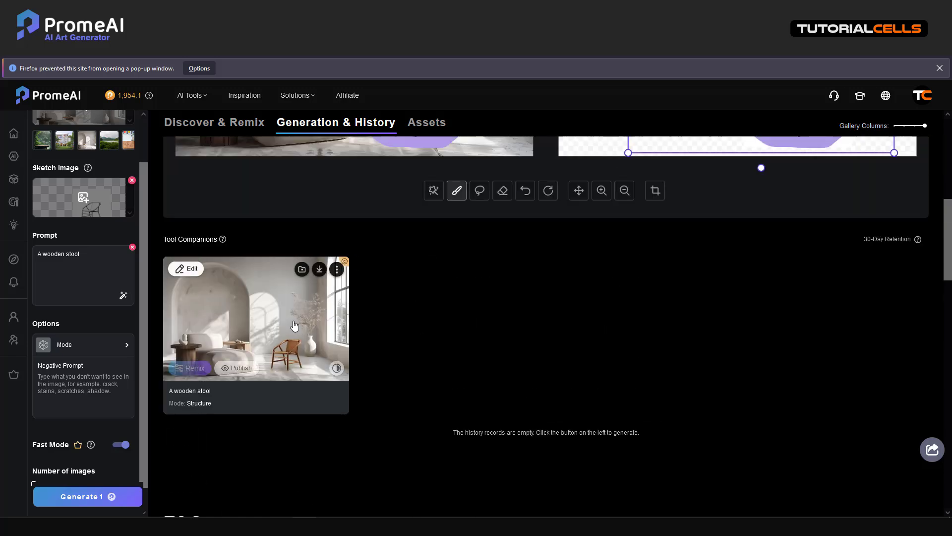
- Open the chair render full-screen and send it to Erase & Replace from the viewer
{"action": "left_click", "coordinate": [257, 309]}
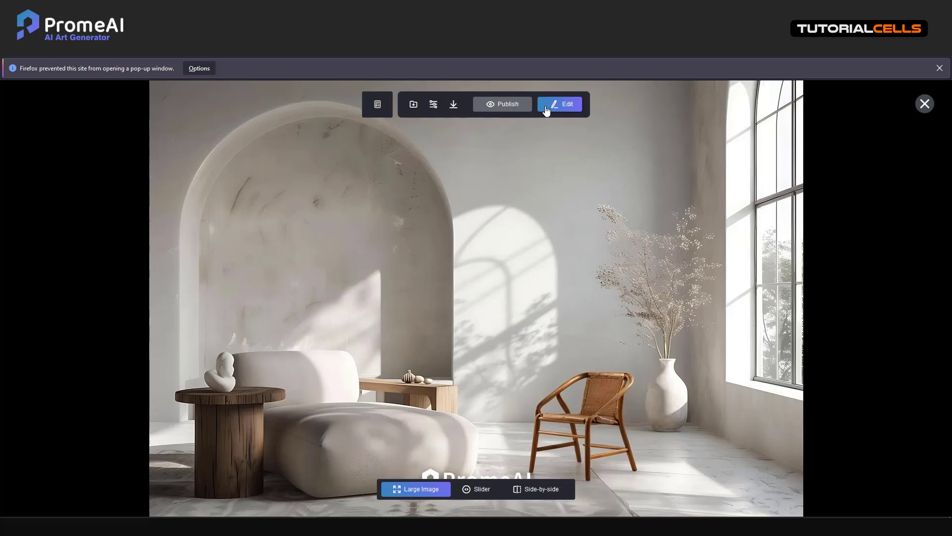
{"action": "left_click", "coordinate": [567, 104]}
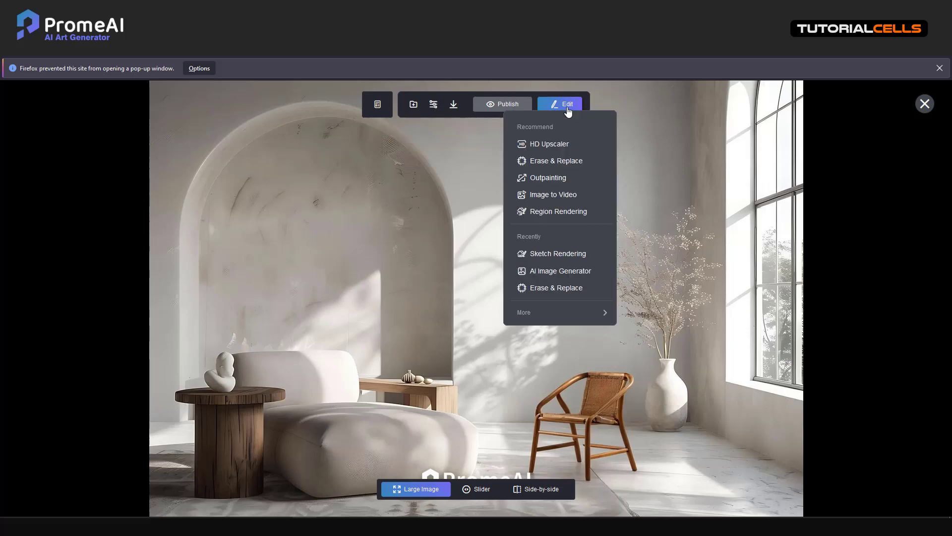
{"action": "left_click", "coordinate": [567, 165]}
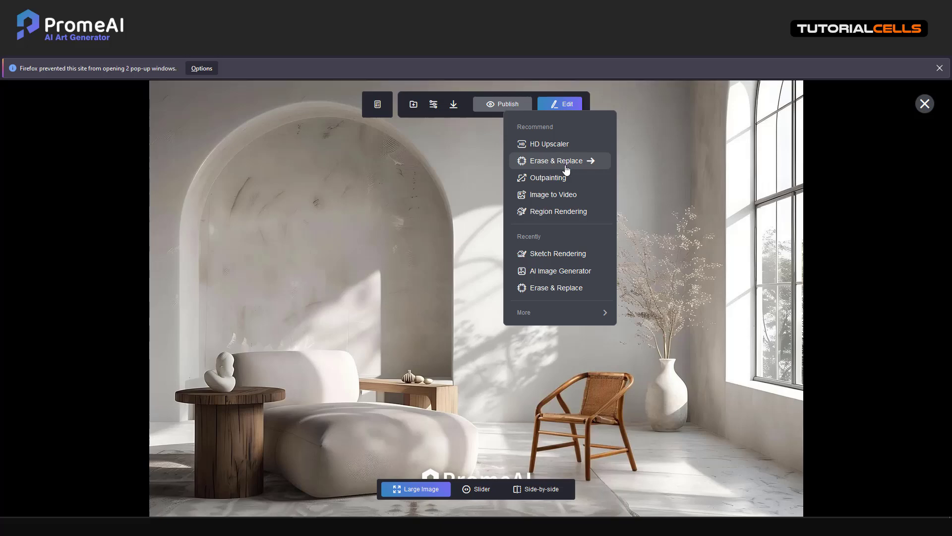
{"action": "left_click", "coordinate": [210, 70]}
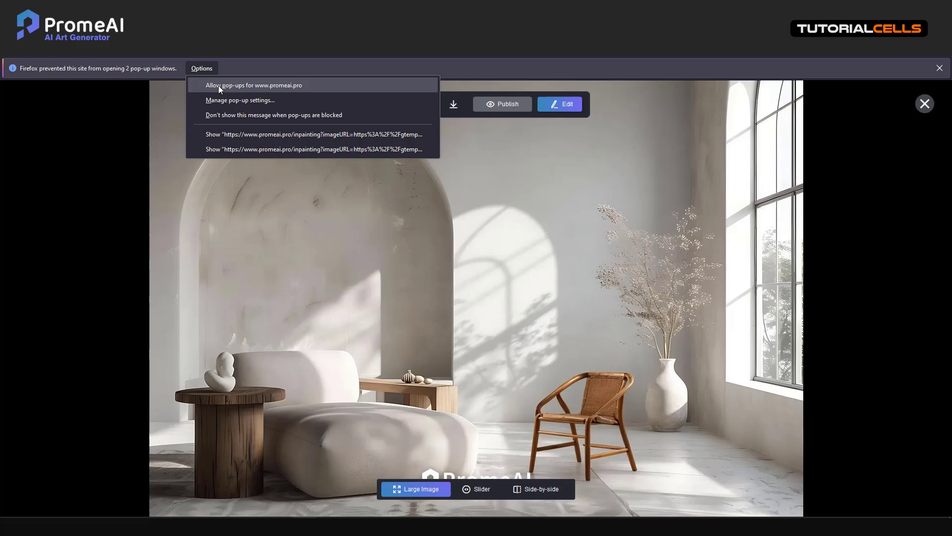
{"action": "left_click", "coordinate": [218, 86]}
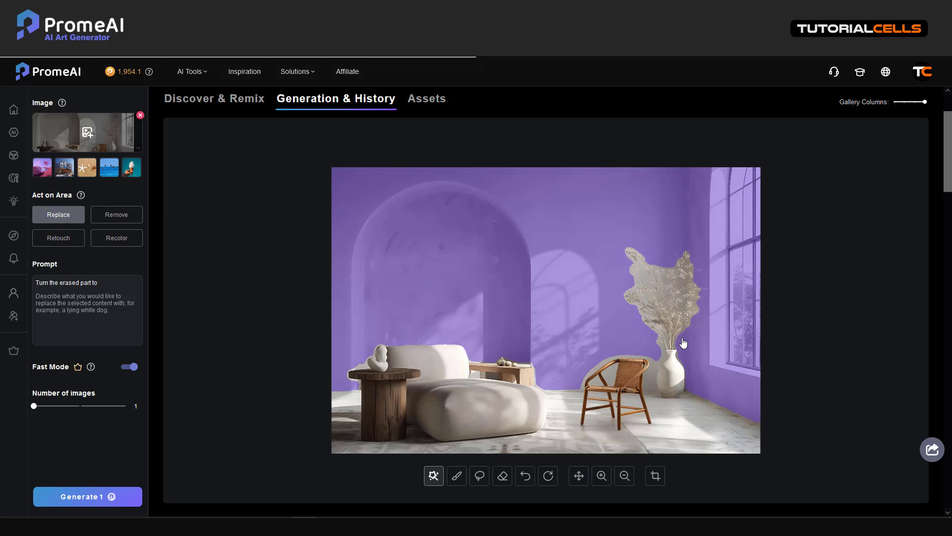
- Select the wicker chair and set it to Recolor with cream color FFEFD5
{"action": "left_click", "coordinate": [622, 398]}
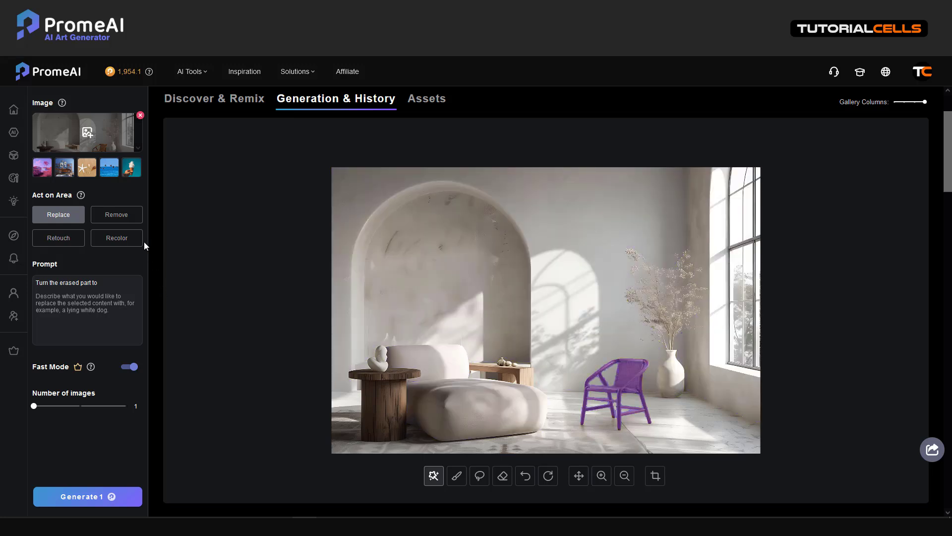
{"action": "left_click", "coordinate": [118, 240]}
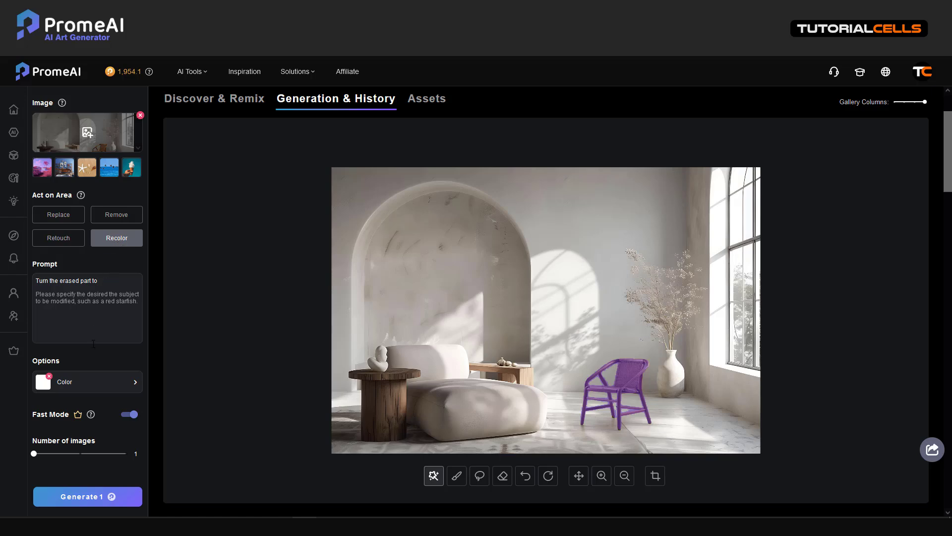
{"action": "left_click", "coordinate": [106, 382]}
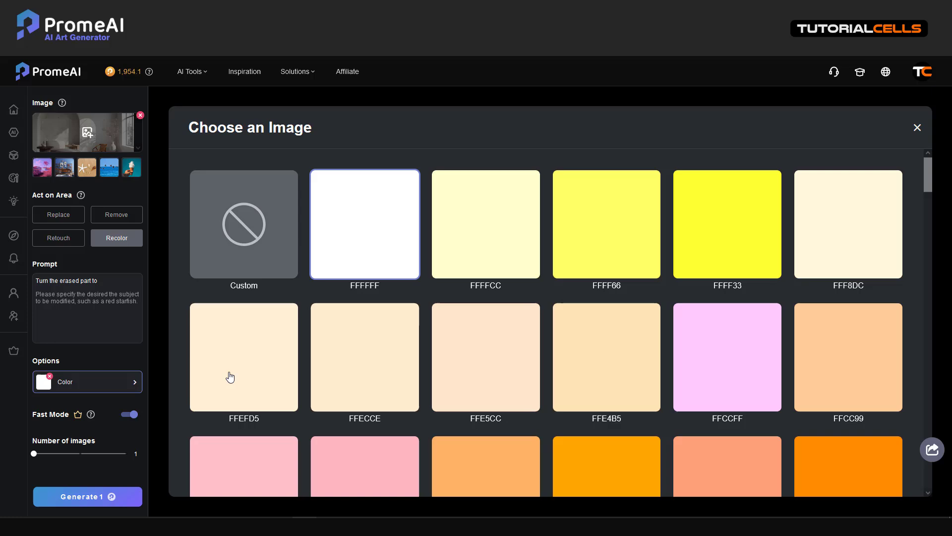
{"action": "left_click", "coordinate": [230, 377]}
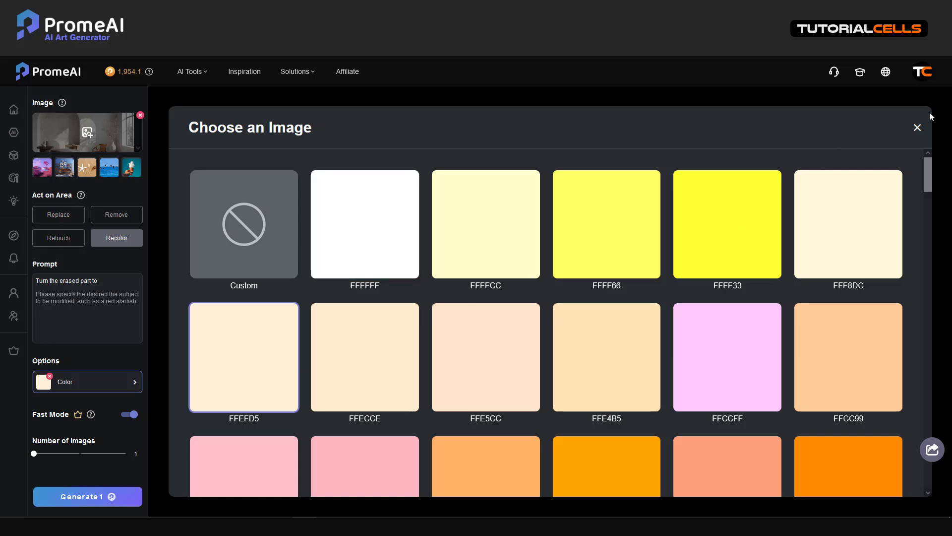
{"action": "left_click", "coordinate": [917, 127]}
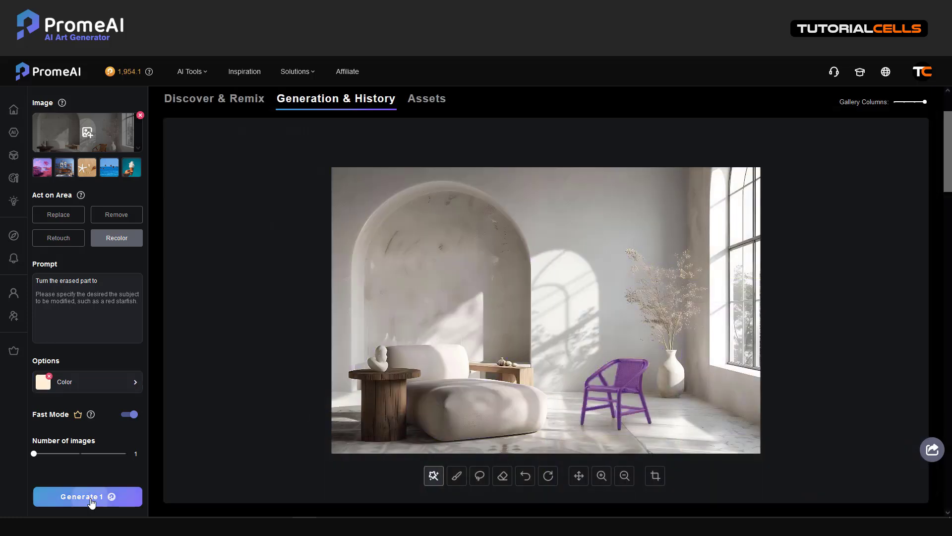
- Run the FFEFD5 recolor on the chair and review the finished cream-chair render
{"action": "left_click", "coordinate": [90, 498]}
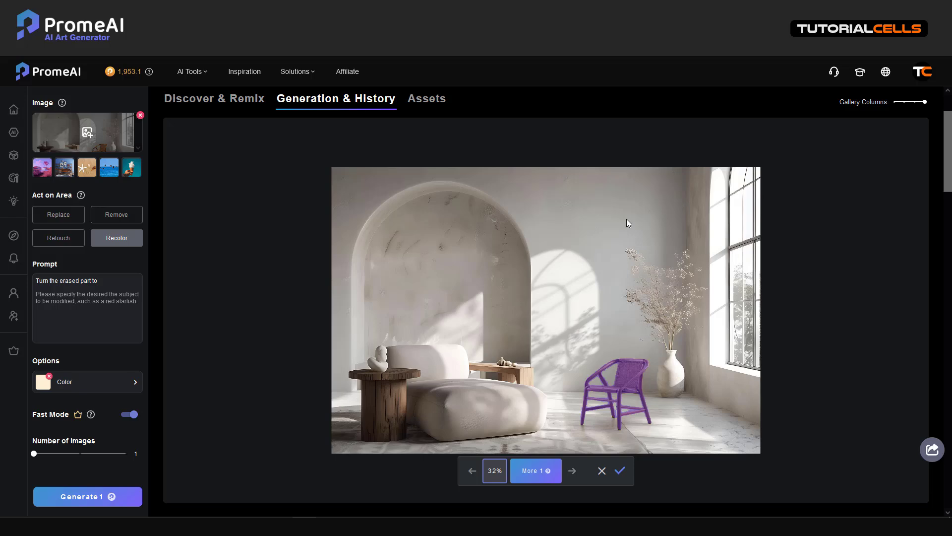
{"action": "scroll", "coordinate": [627, 222], "scroll_direction": "down", "scroll_amount": 7}
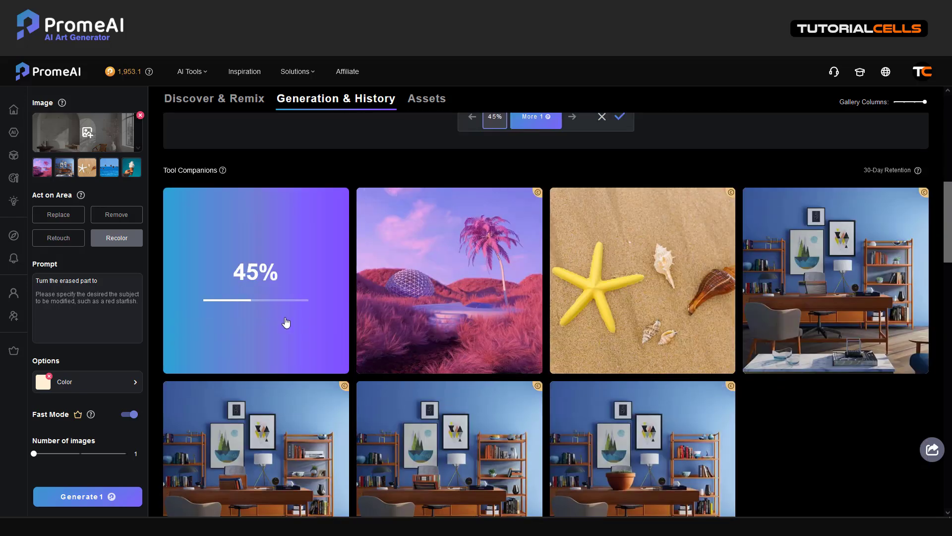
{"action": "scroll", "coordinate": [286, 322], "scroll_direction": "up", "scroll_amount": 5}
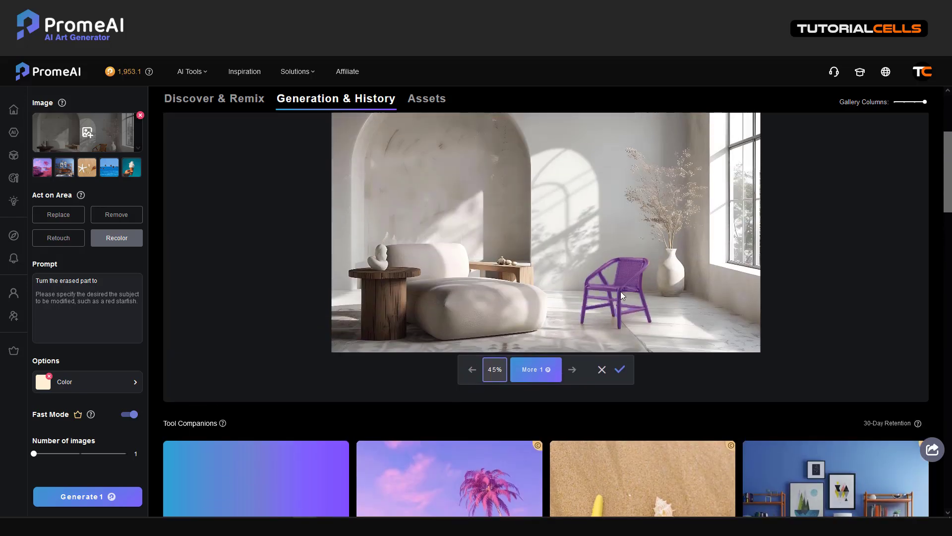
{"action": "scroll", "coordinate": [304, 330], "scroll_direction": "down", "scroll_amount": 5}
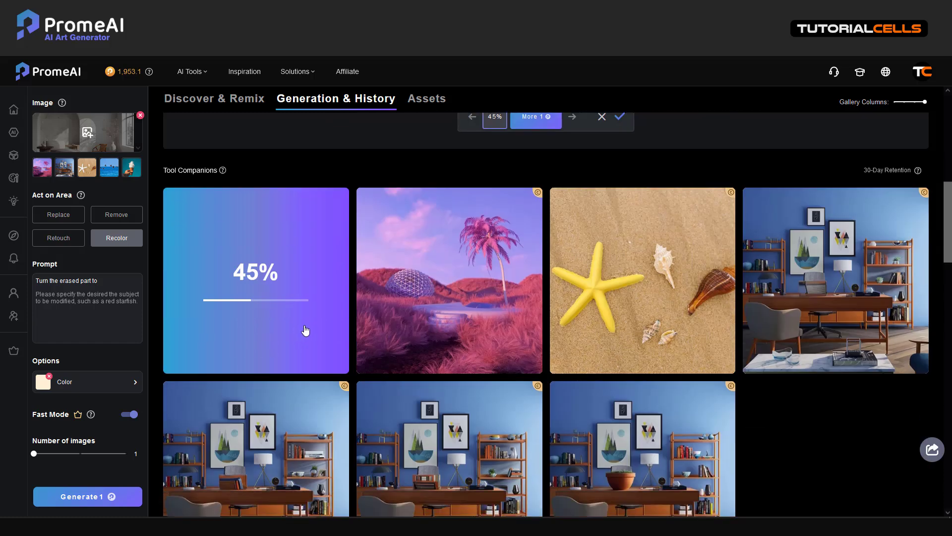
{"action": "scroll", "coordinate": [304, 323], "scroll_direction": "up", "scroll_amount": 2}
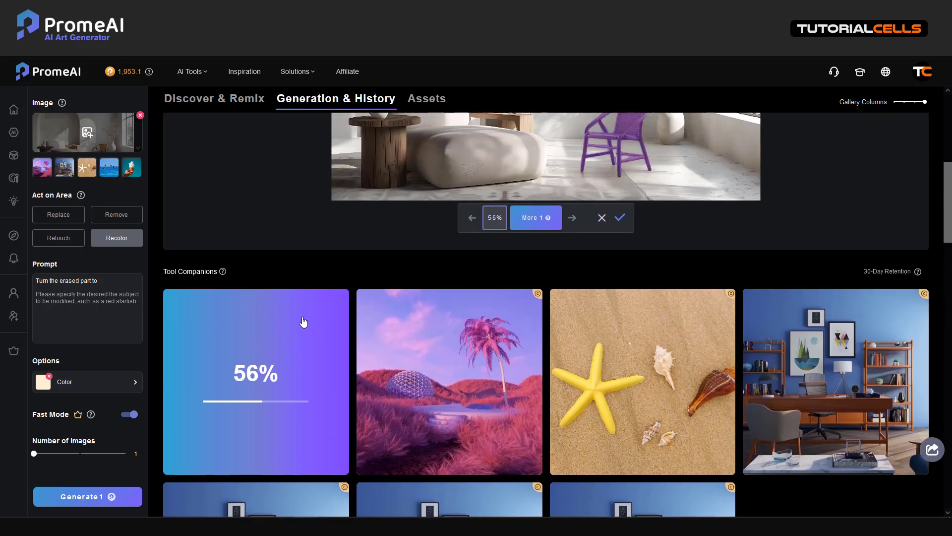
{"action": "scroll", "coordinate": [415, 211], "scroll_direction": "up", "scroll_amount": 1}
{"action": "scroll", "coordinate": [448, 230], "scroll_direction": "up", "scroll_amount": 1}
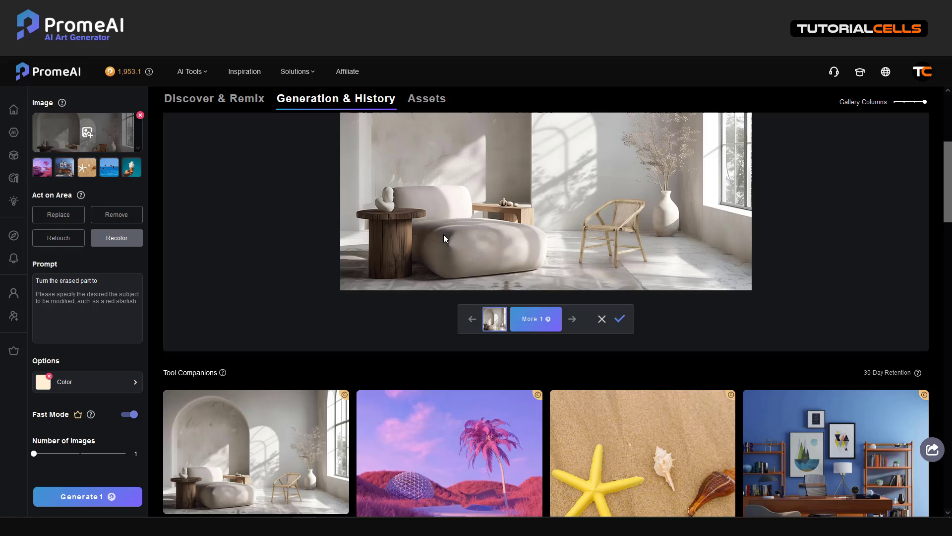
{"action": "scroll", "coordinate": [340, 312], "scroll_direction": "down", "scroll_amount": 1}
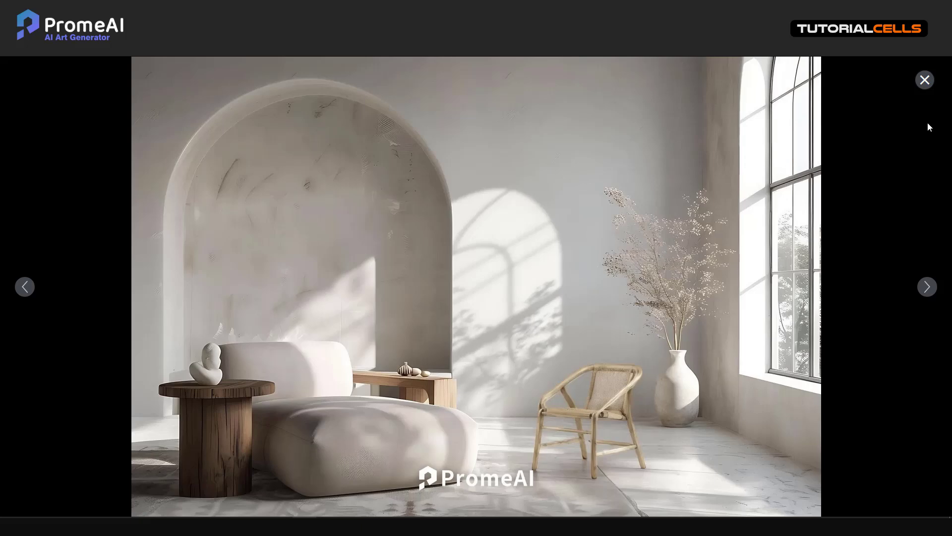
- Close the image viewer and keep the cream FFEFD5 chair recolor as the working image
{"action": "left_click", "coordinate": [925, 80]}
{"action": "scroll", "coordinate": [270, 276], "scroll_direction": "up", "scroll_amount": 2}
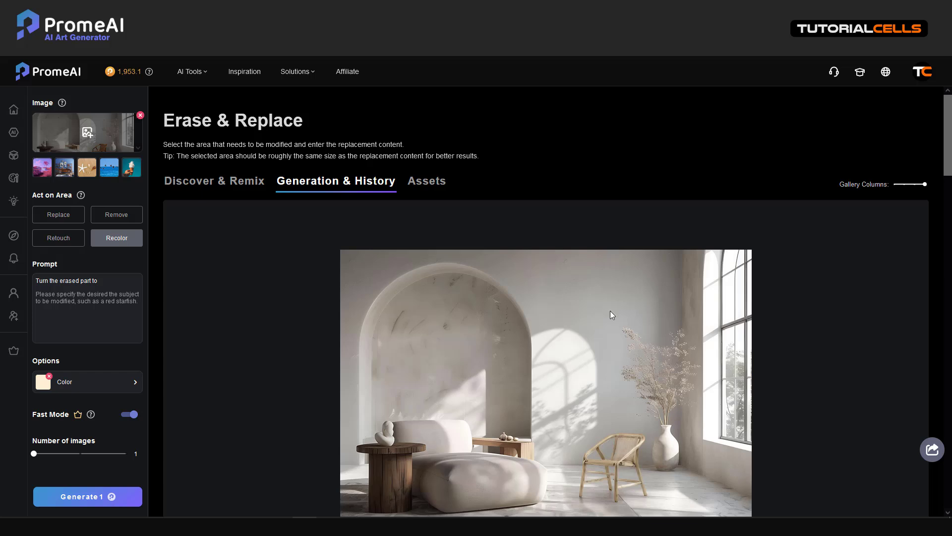
{"action": "scroll", "coordinate": [620, 305], "scroll_direction": "down", "scroll_amount": 2}
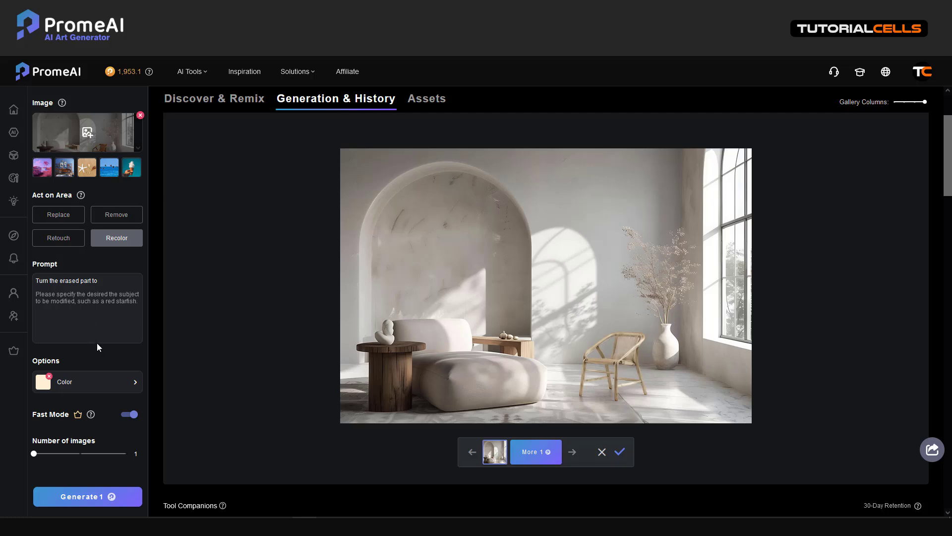
{"action": "left_click", "coordinate": [603, 453]}
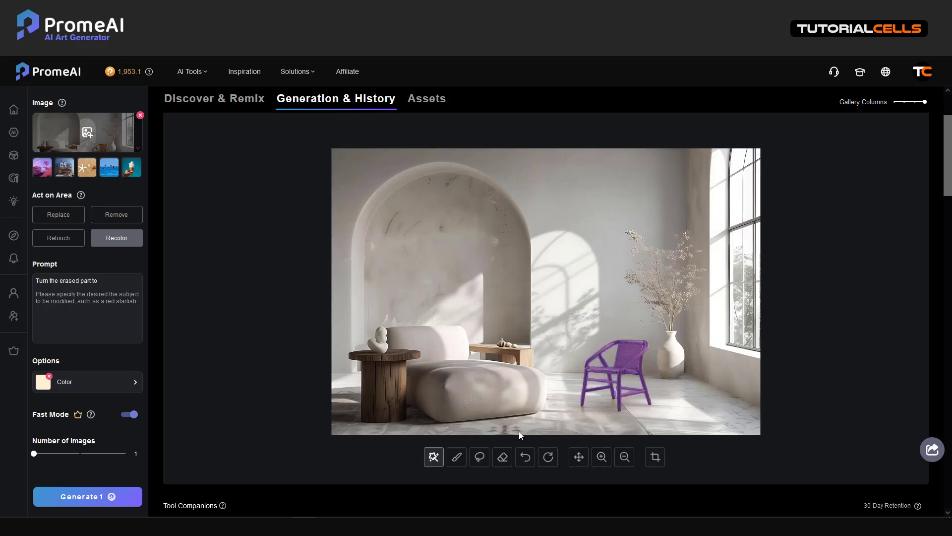
{"action": "scroll", "coordinate": [307, 391], "scroll_direction": "down", "scroll_amount": 4}
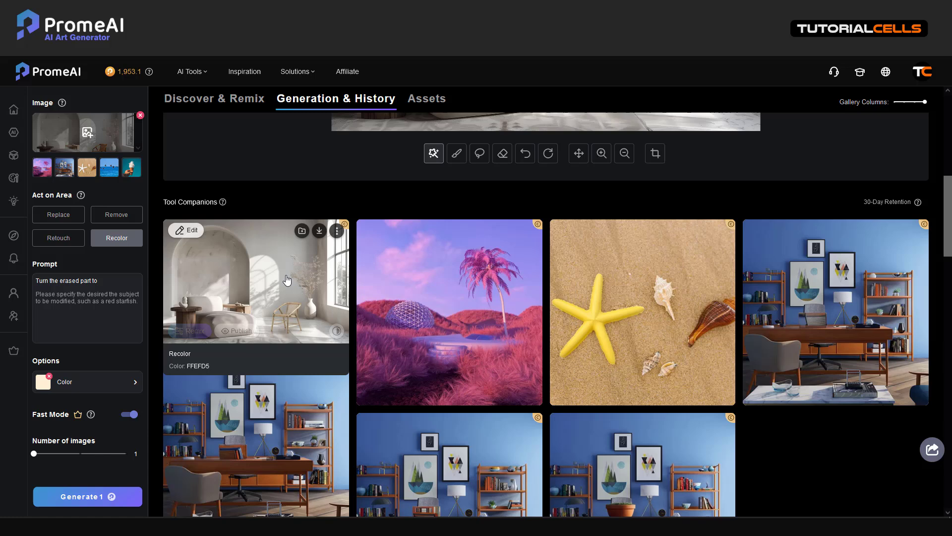
- Bring up the Preview/Full Download menu on the first Tool Companions thumbnail
{"action": "left_click", "coordinate": [319, 233]}
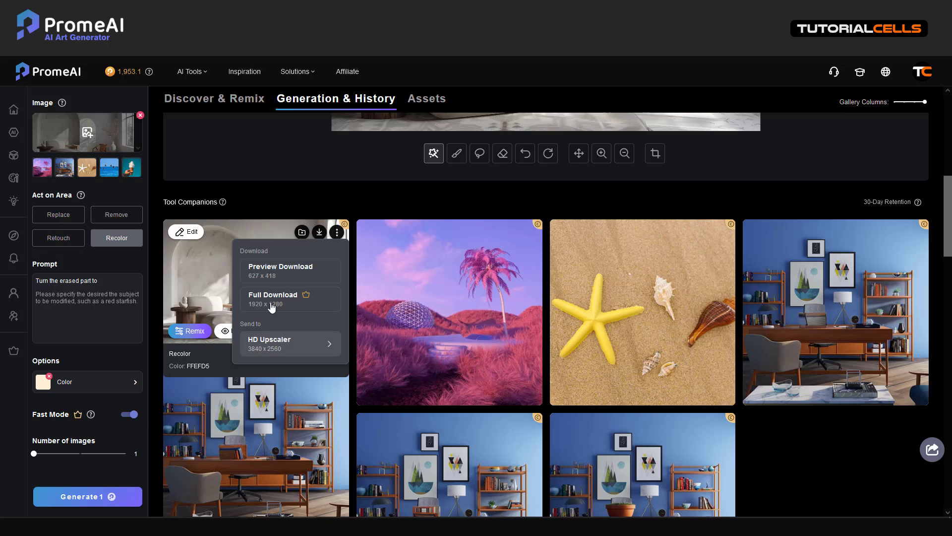
{"action": "scroll", "coordinate": [290, 261], "scroll_direction": "up", "scroll_amount": 7}
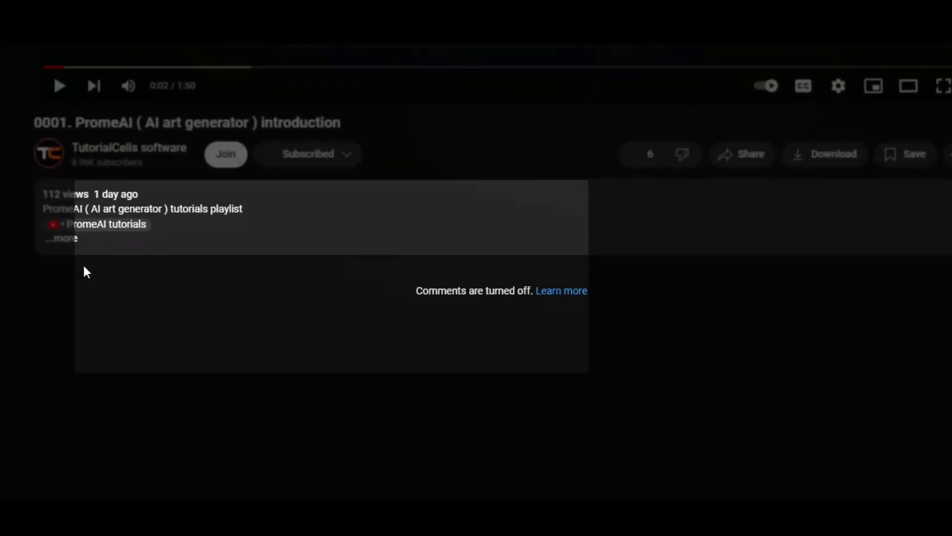
- Follow the promeai.pro link in the video description and sign in with a Google account
{"action": "left_click", "coordinate": [62, 238]}
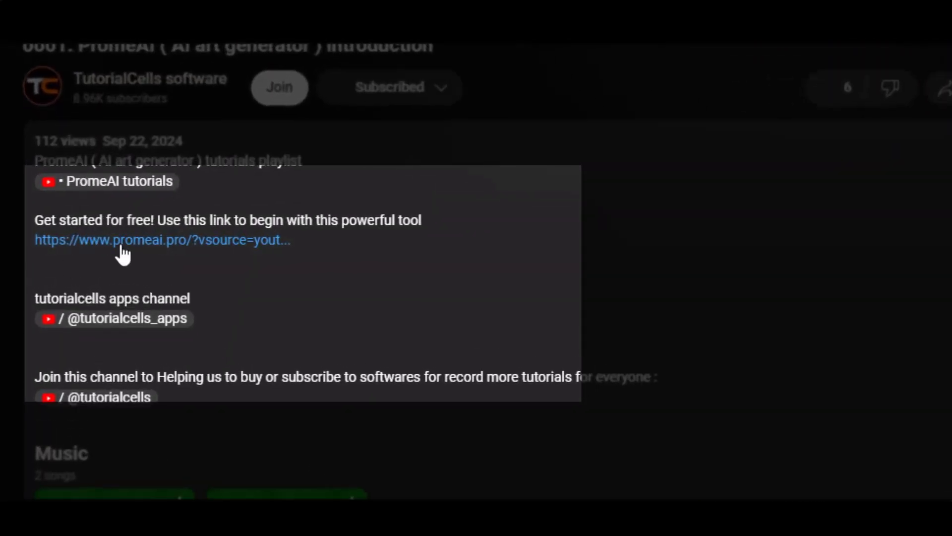
{"action": "left_click", "coordinate": [121, 243]}
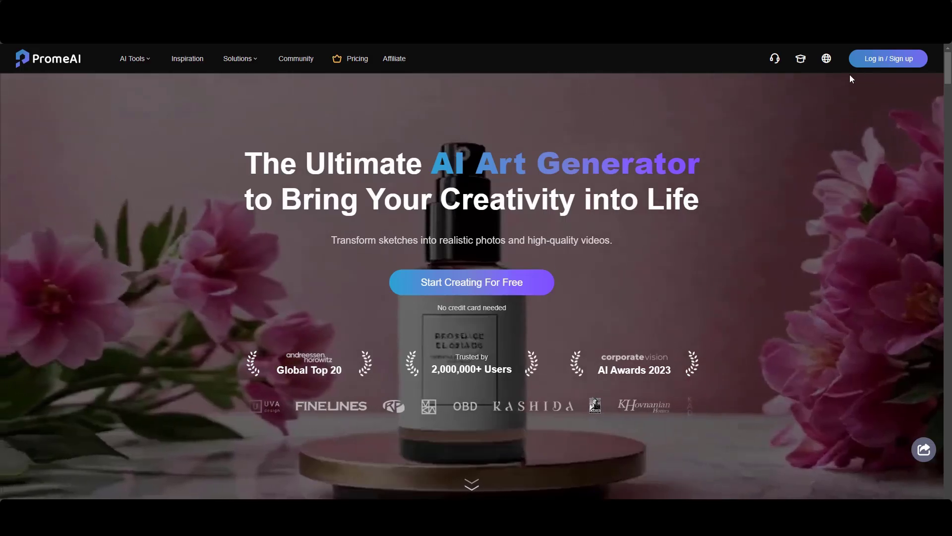
{"action": "left_click", "coordinate": [870, 60]}
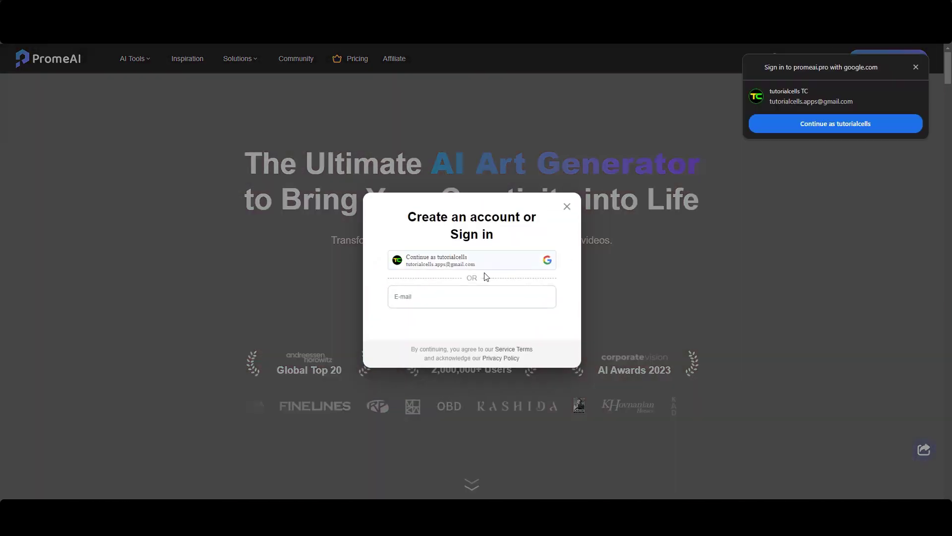
{"action": "left_click", "coordinate": [481, 267]}
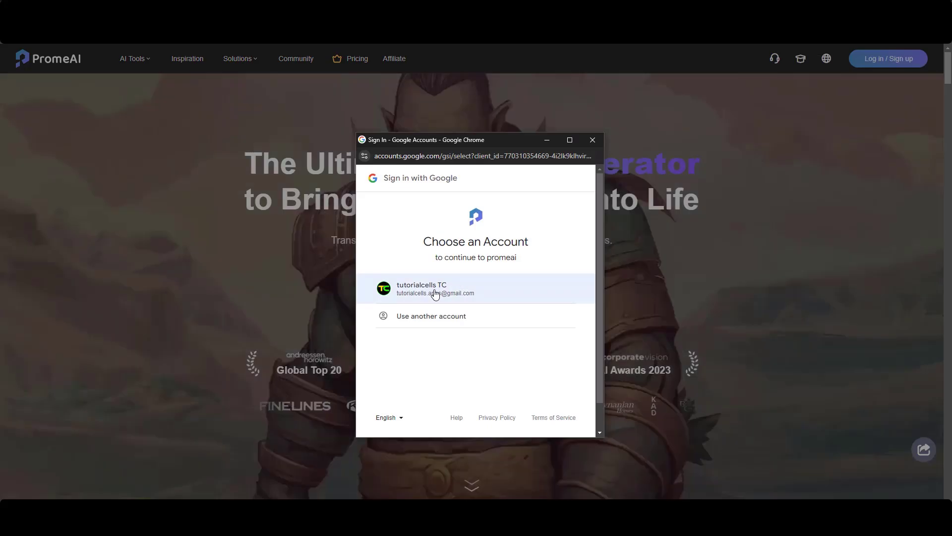
{"action": "left_click", "coordinate": [432, 290]}
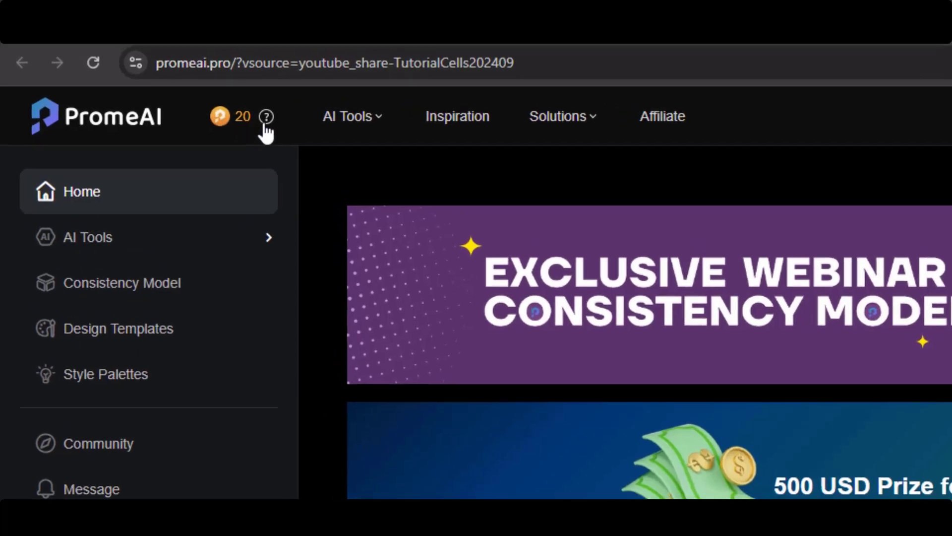
- Go from Need some Coins? down the pricing page to the Redeem a Code gift page
{"action": "mouse_move", "coordinate": [133, 65]}
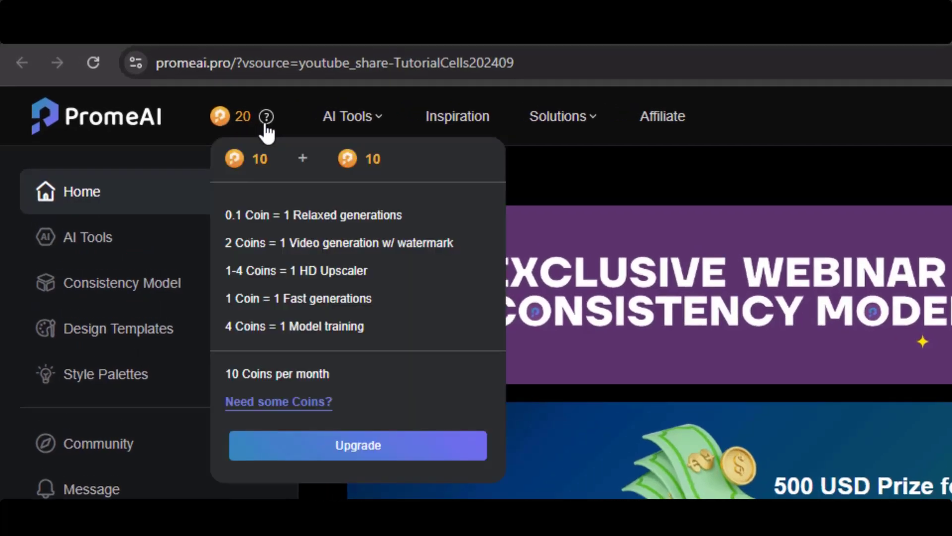
{"action": "left_click", "coordinate": [278, 405]}
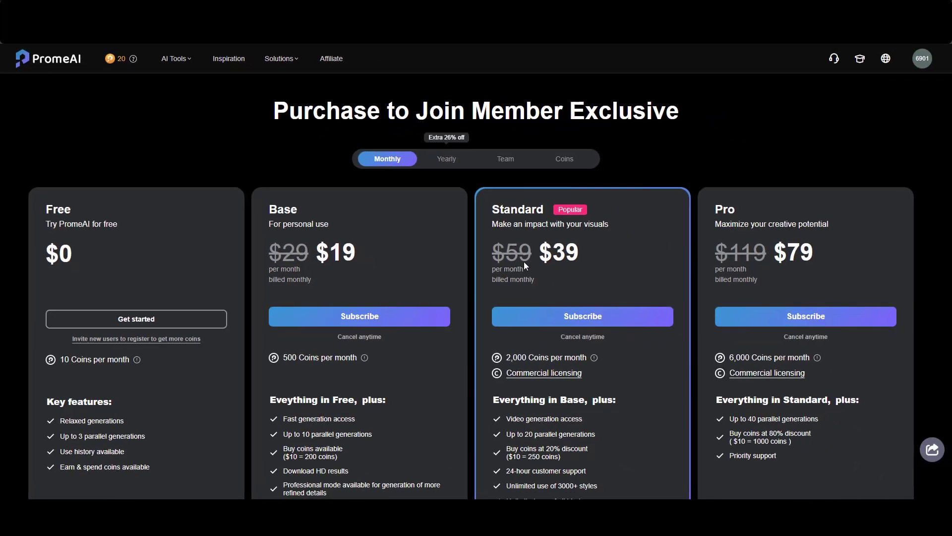
{"action": "scroll", "coordinate": [524, 260], "scroll_direction": "down", "scroll_amount": 1}
{"action": "scroll", "coordinate": [522, 261], "scroll_direction": "down", "scroll_amount": 1}
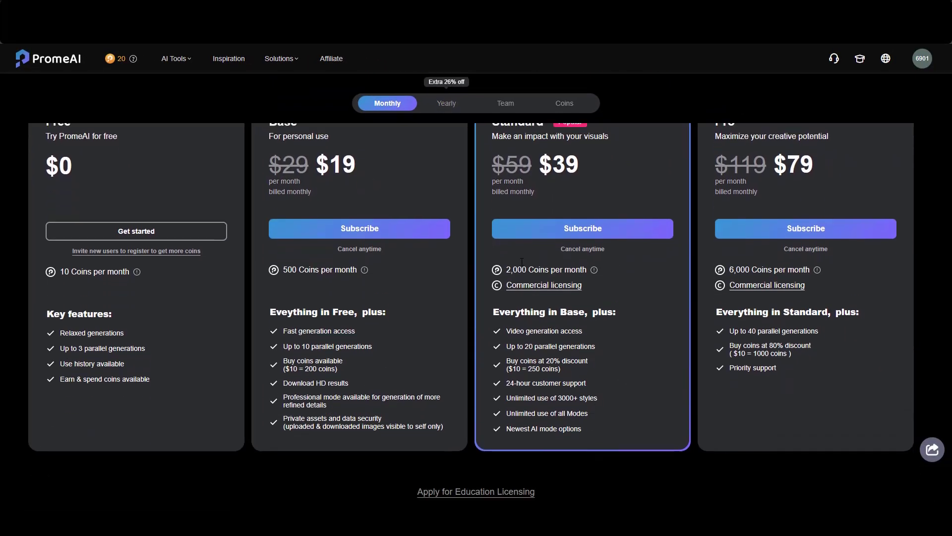
{"action": "scroll", "coordinate": [516, 263], "scroll_direction": "down", "scroll_amount": 2}
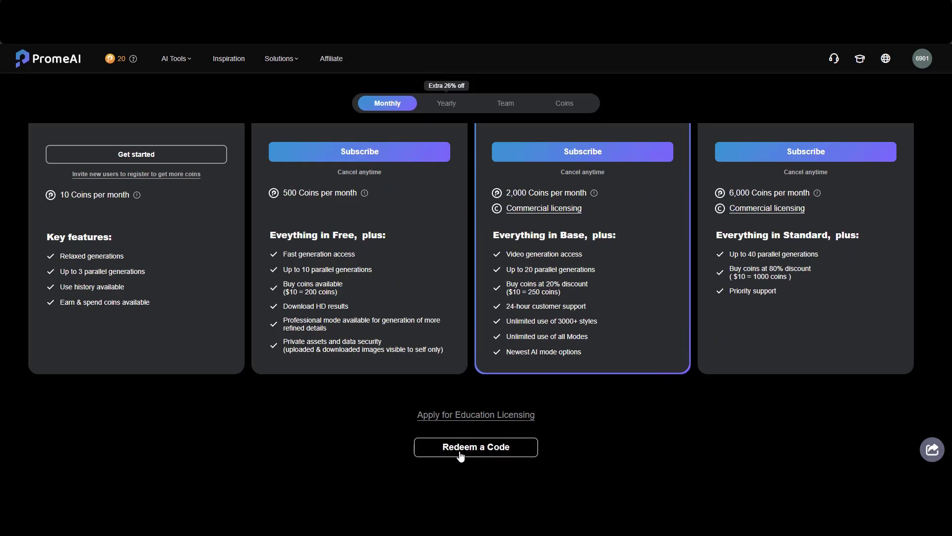
{"action": "left_click", "coordinate": [460, 452]}
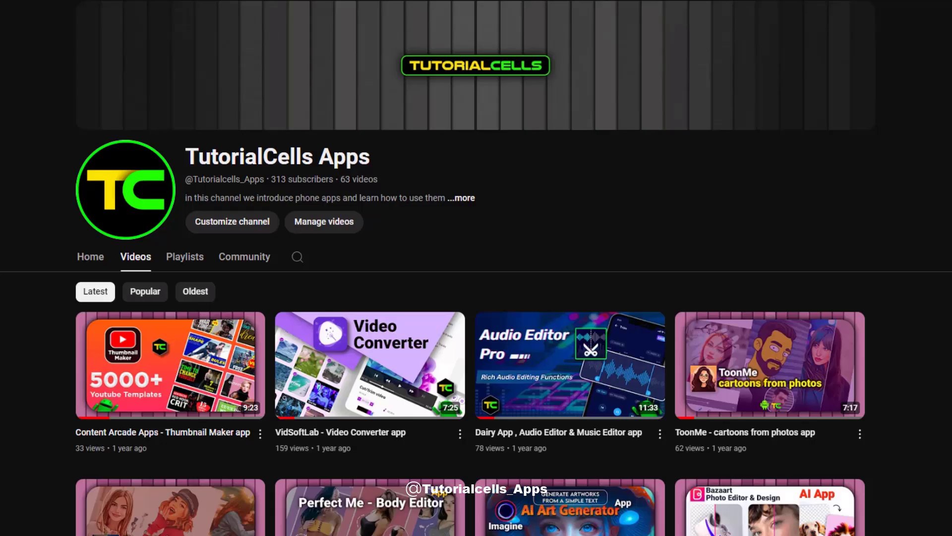
- Scroll to the bottom rows of thumbnails on the channel's Videos tab
{"action": "scroll", "coordinate": [476, 298], "scroll_direction": "down", "scroll_amount": 10}
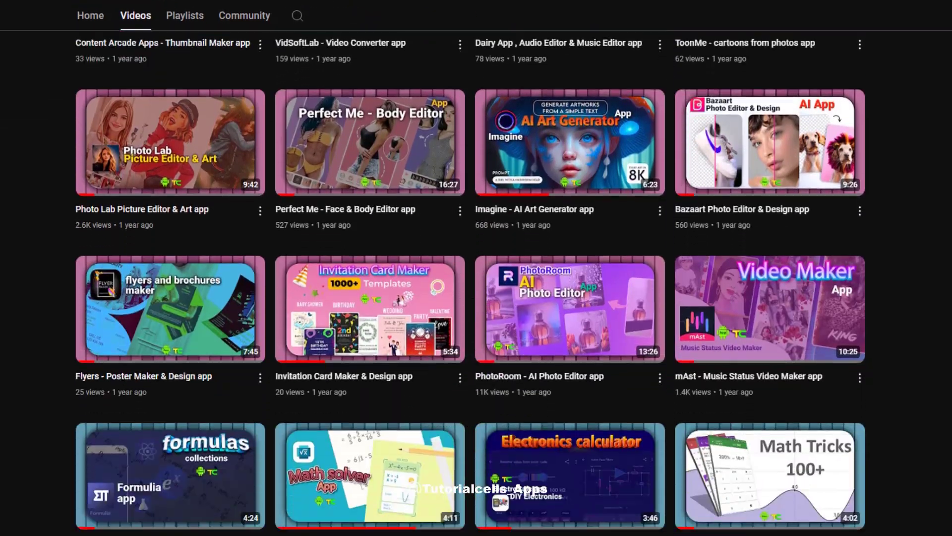
{"action": "scroll", "coordinate": [476, 297], "scroll_direction": "down", "scroll_amount": 18}
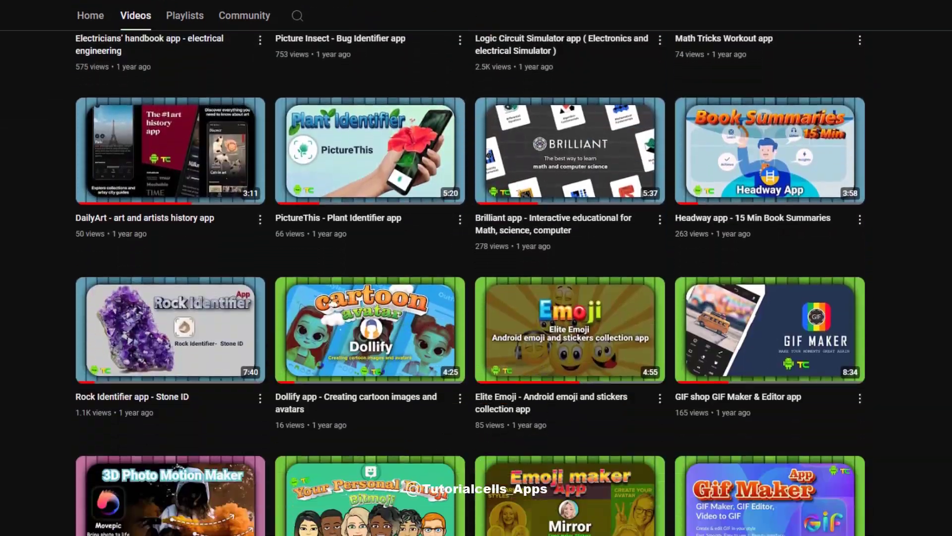
{"action": "scroll", "coordinate": [173, 62], "scroll_direction": "down", "scroll_amount": 20}
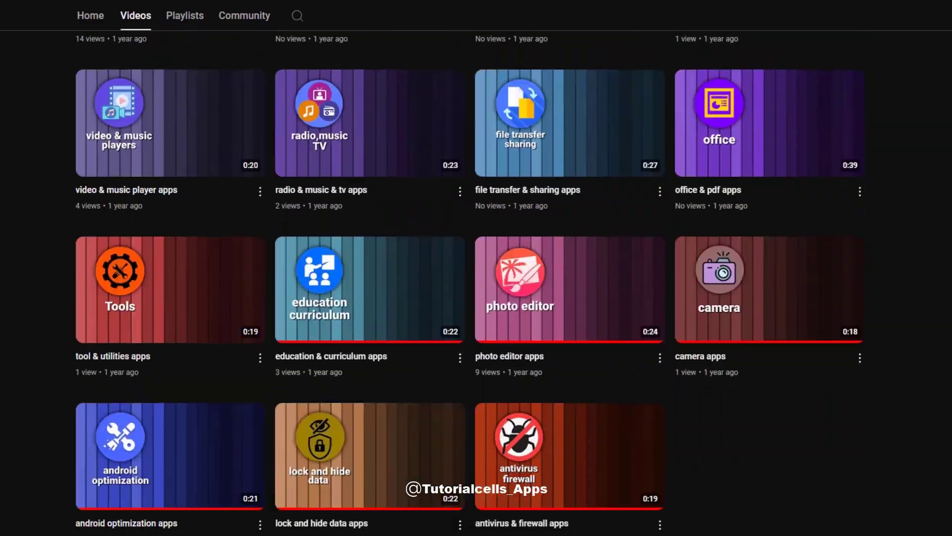